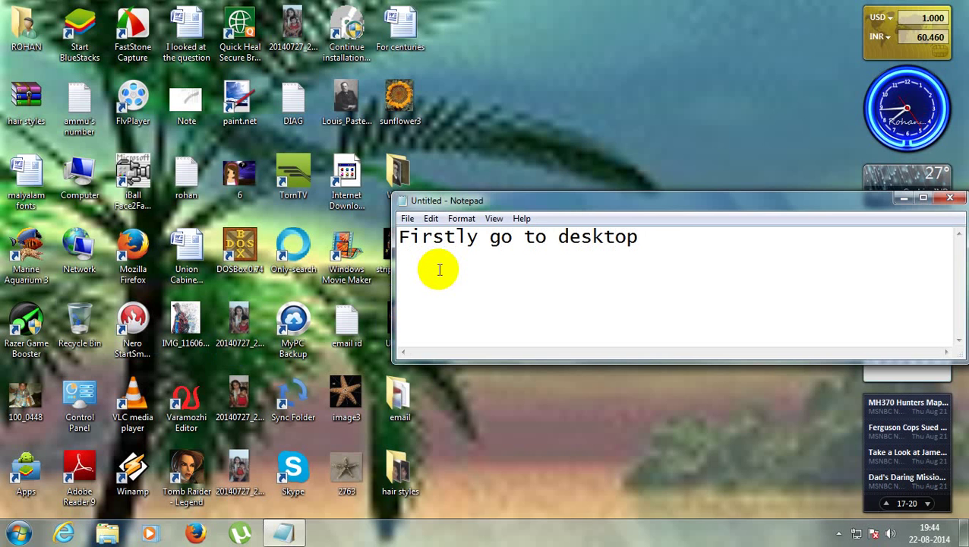
Step: Continue the note with "and rightclick on it" and a second line "and select new button and click on shortcut option"
{"action": "type", "text": "and rig"}
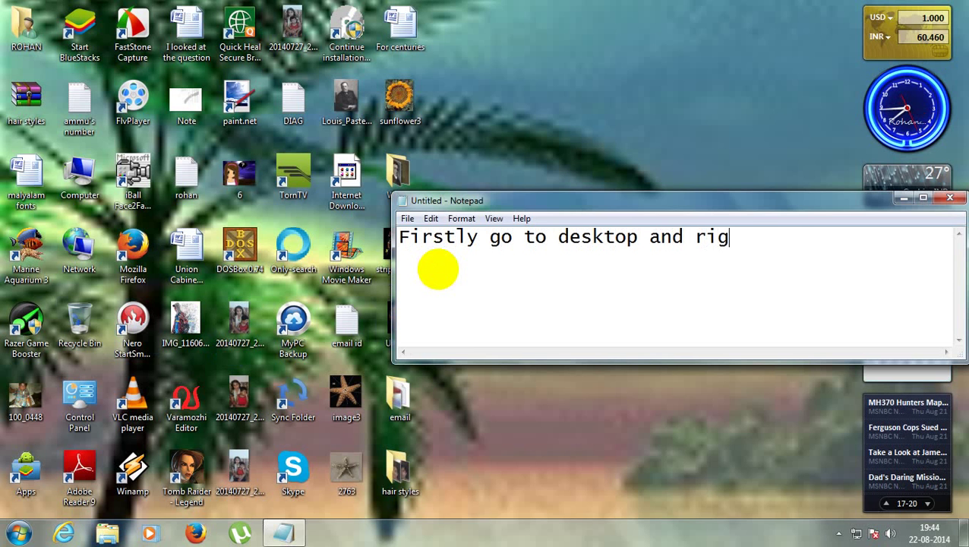
{"action": "type", "text": "htclick "}
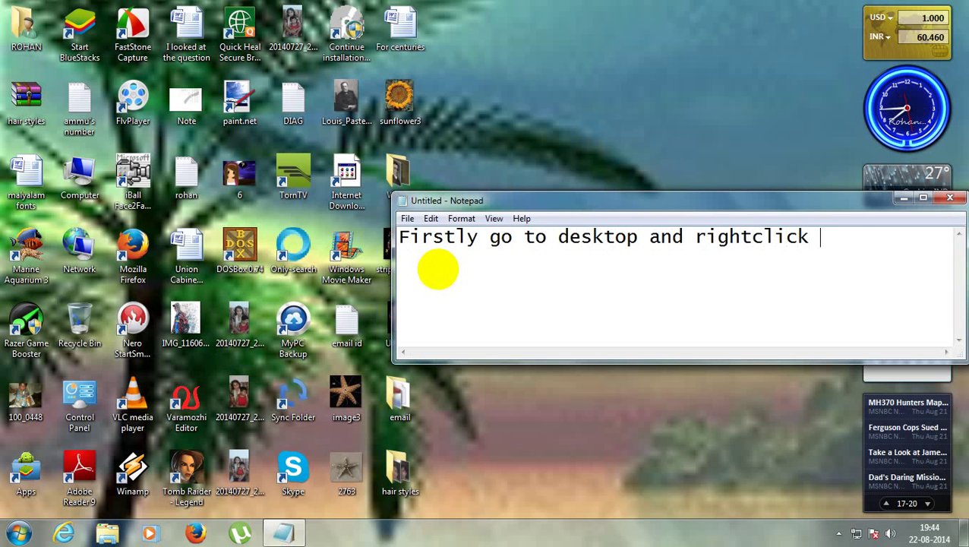
{"action": "type", "text": "on it"}
{"action": "key", "text": "Return"}
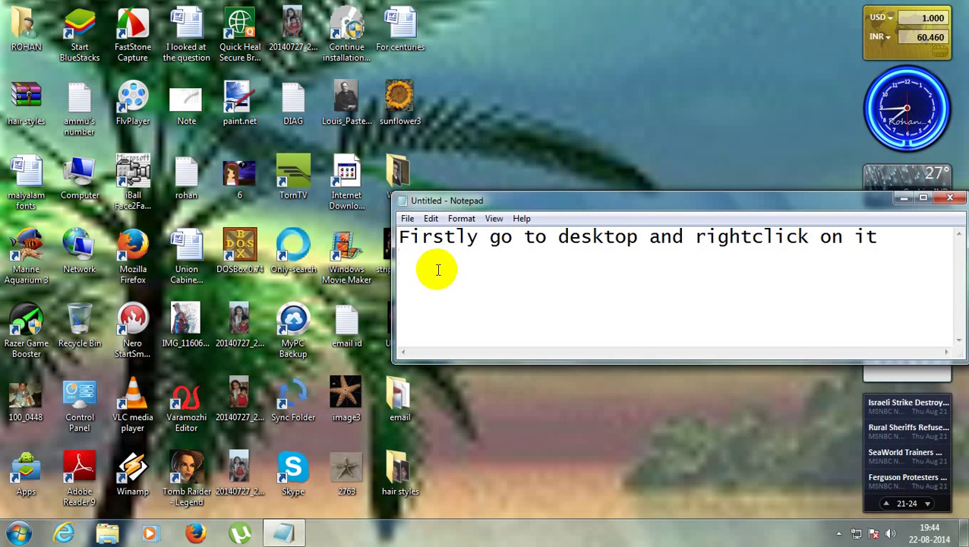
{"action": "type", "text": "and select new bi"}
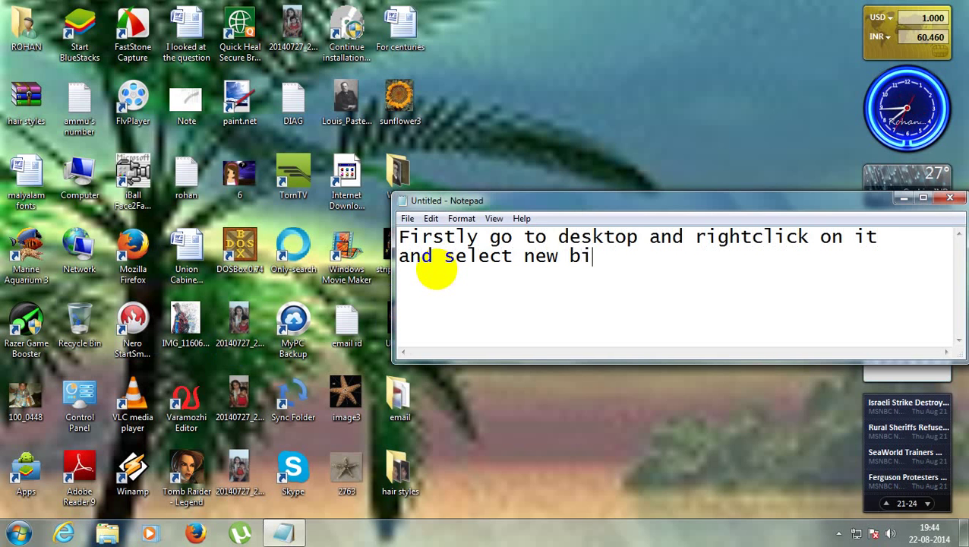
{"action": "key", "text": "BackSpace"}
{"action": "type", "text": "utton "}
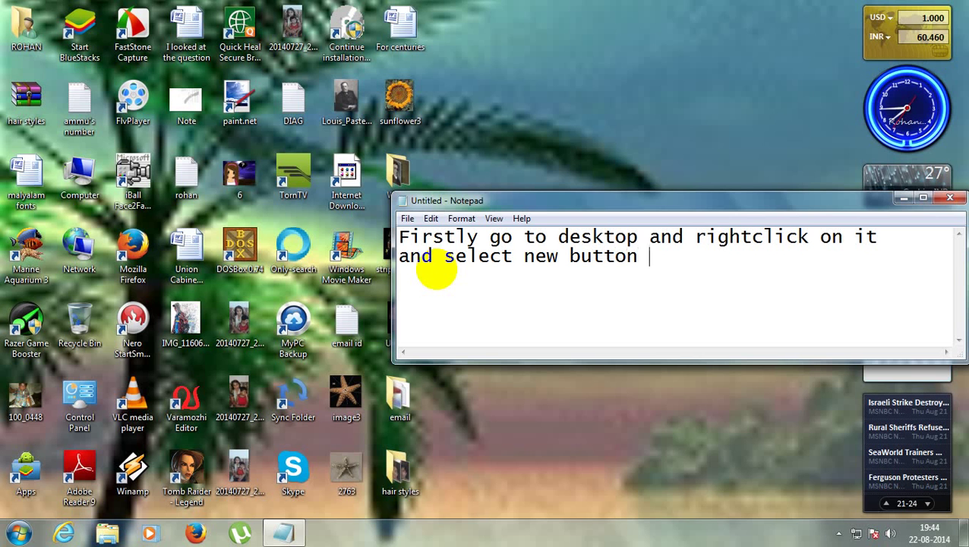
{"action": "type", "text": "and click o"}
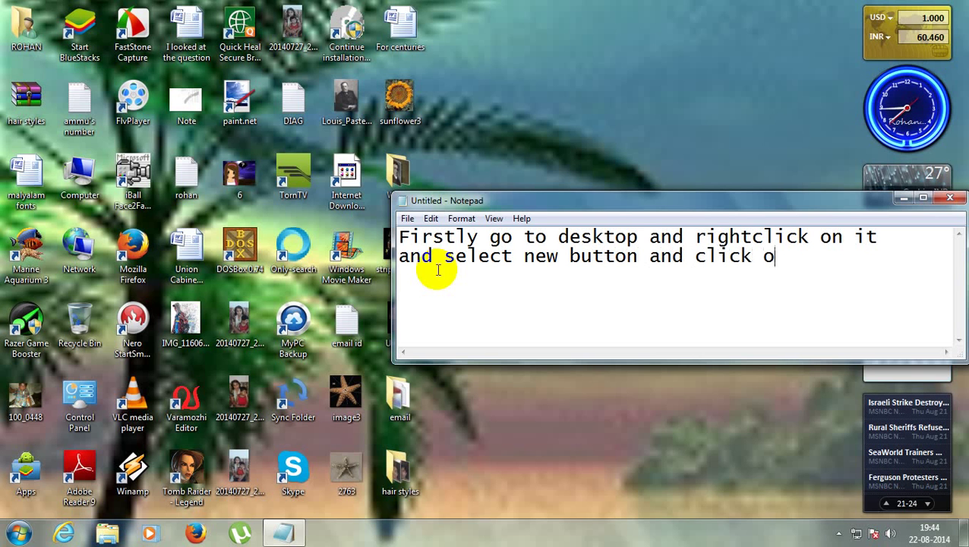
{"action": "type", "text": "n shortcut"}
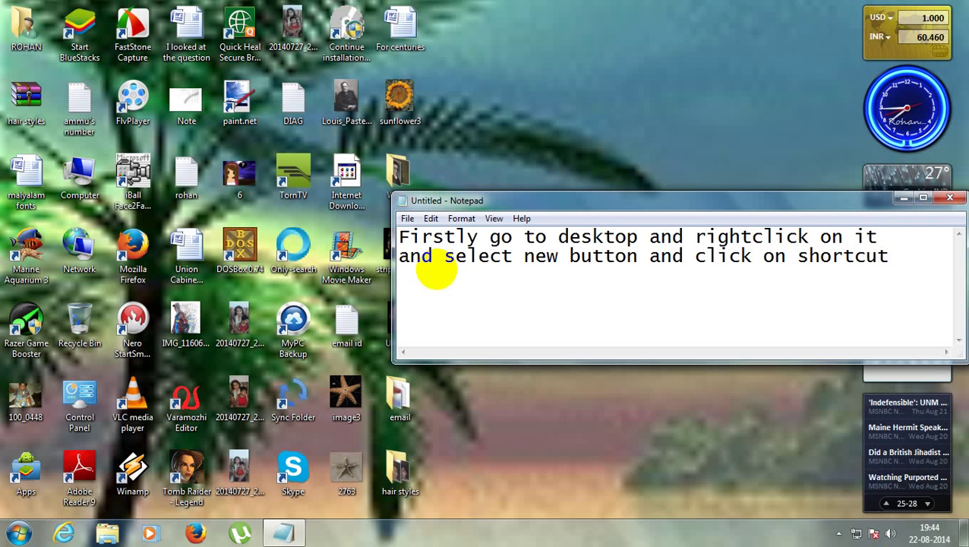
{"action": "type", "text": " option"}
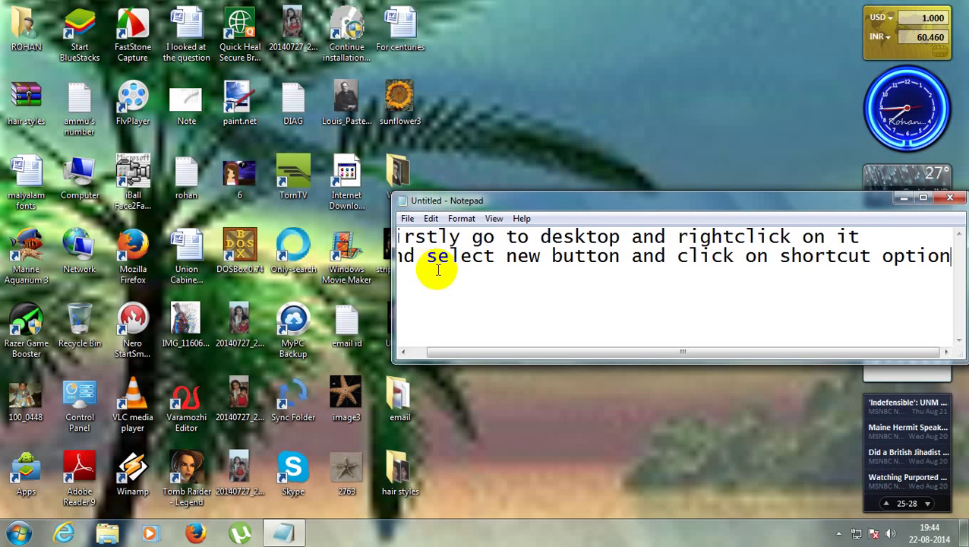
{"action": "key", "text": "Return"}
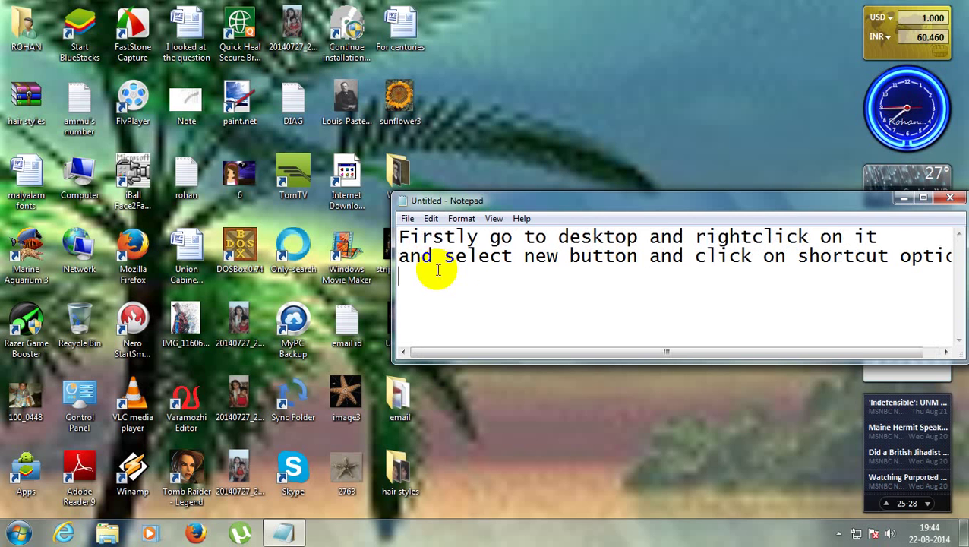
Step: Start creating a new shortcut on the Windows desktop
{"action": "right_click", "coordinate": [563, 127]}
{"action": "mouse_move", "coordinate": [612, 299]}
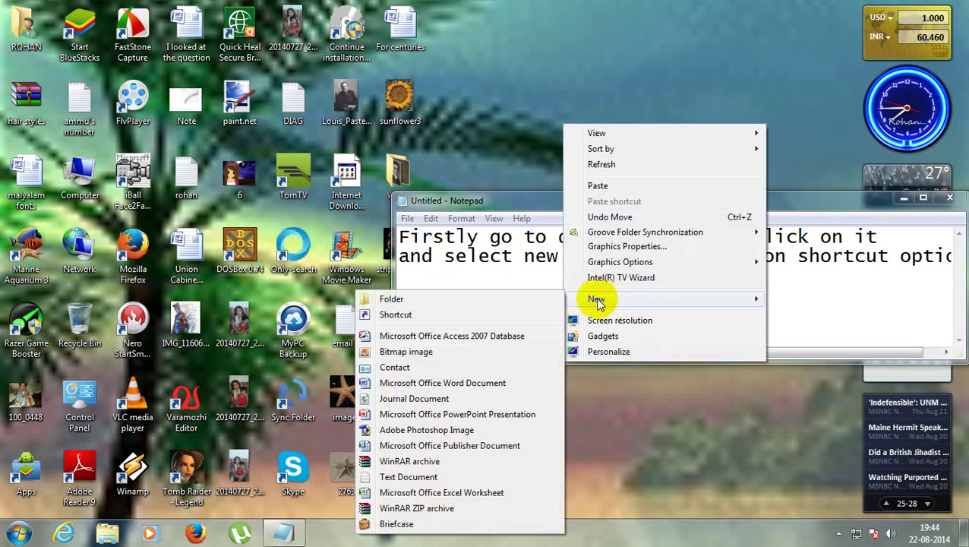
{"action": "left_click", "coordinate": [467, 316]}
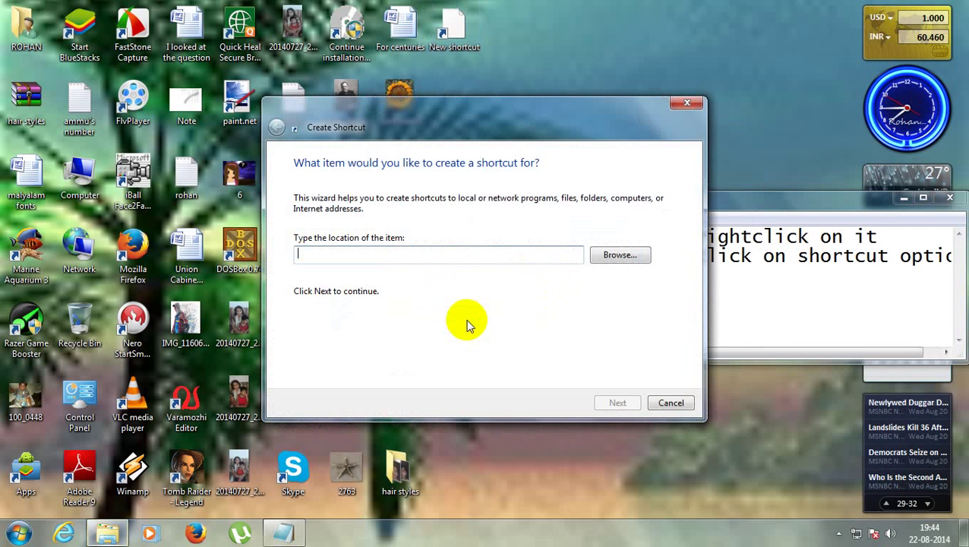
Step: Add three lines to the Notepad note: "Now click on Browse button,", "select G:/ drive," and "and click on Ok button"
{"action": "left_click", "coordinate": [730, 288]}
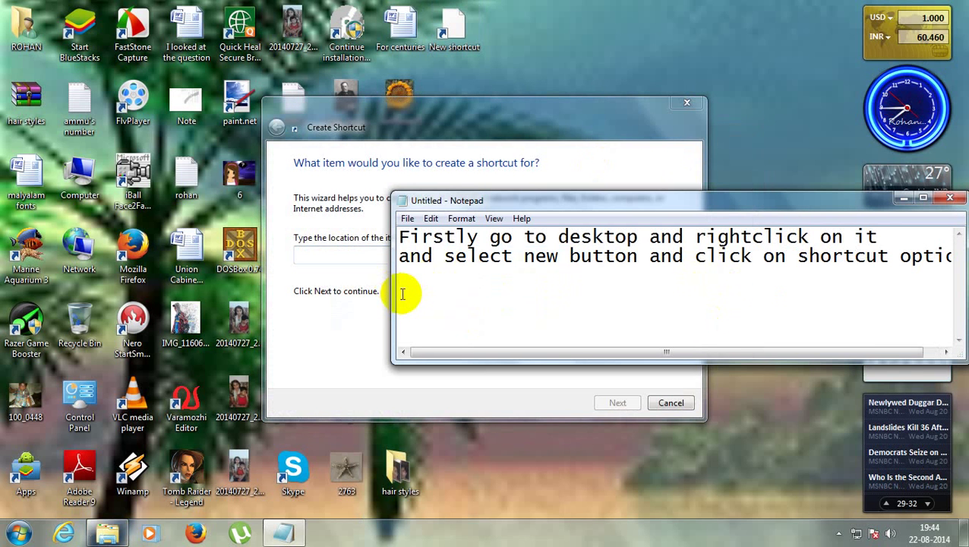
{"action": "type", "text": "Now clic"}
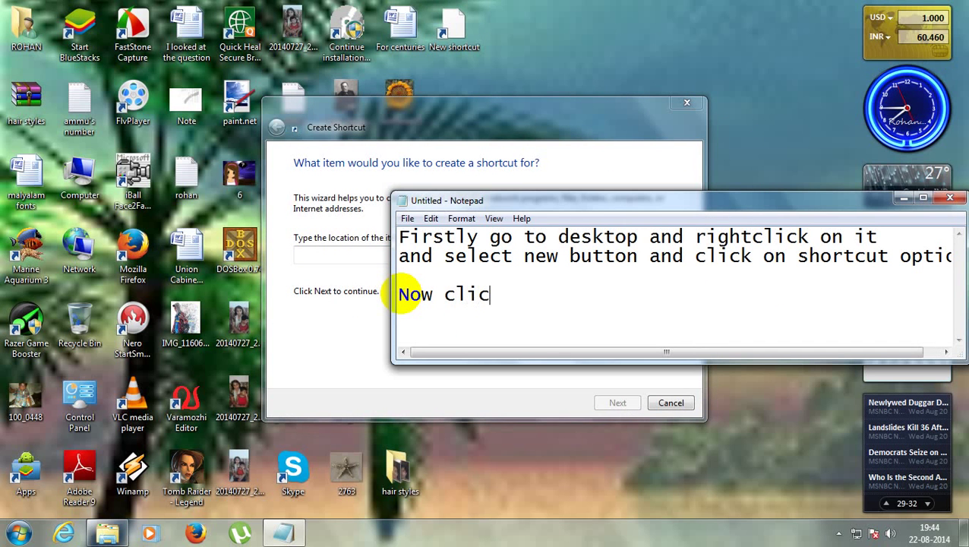
{"action": "type", "text": "k on B"}
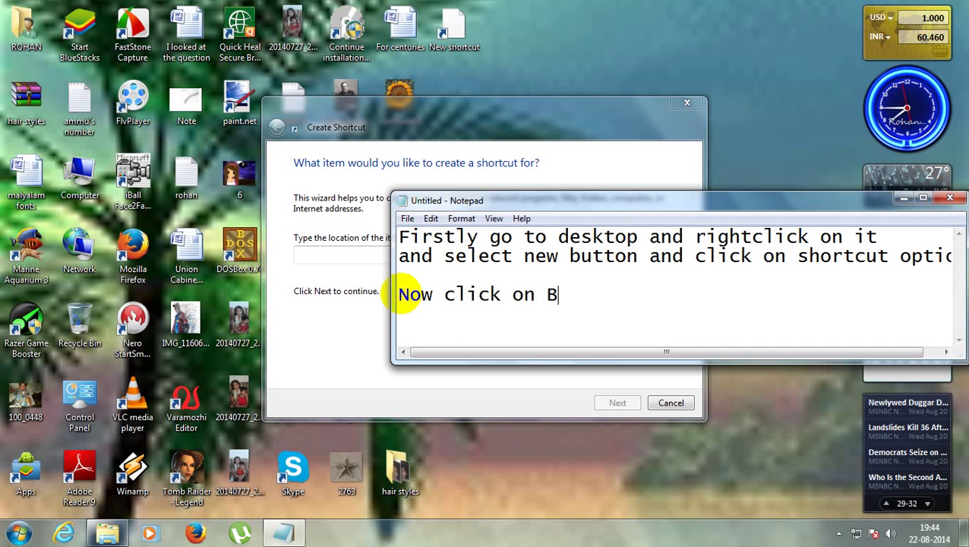
{"action": "type", "text": "rowse butto"}
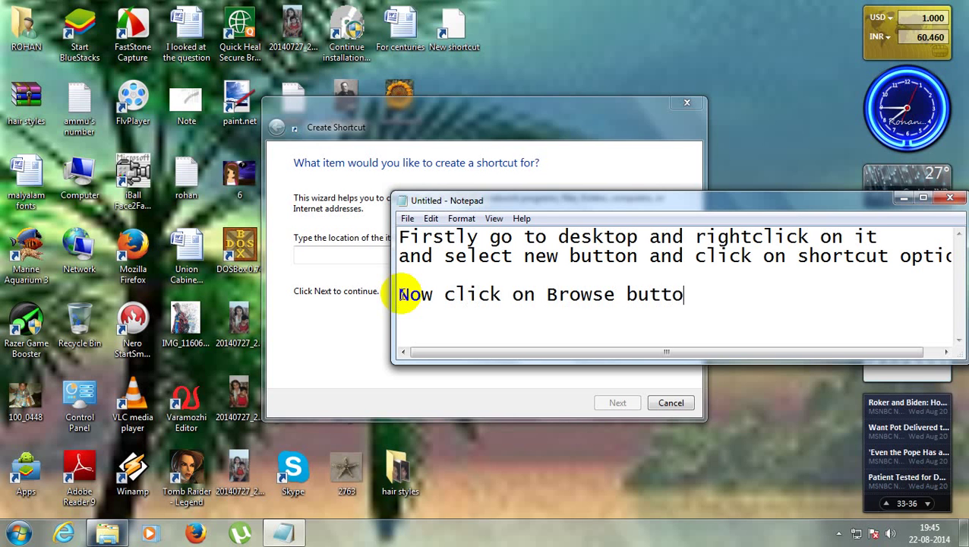
{"action": "type", "text": "select G:"}
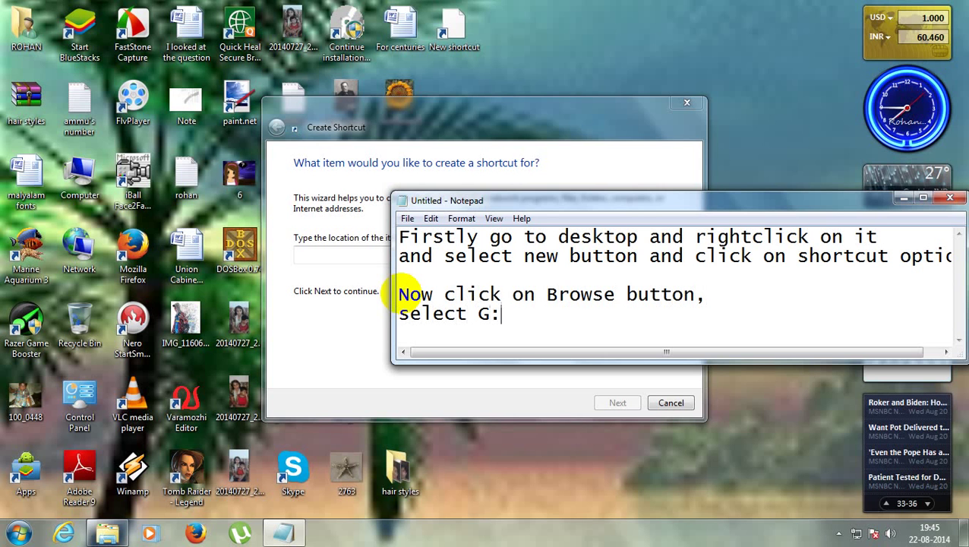
{"action": "type", "text": "/ dri"}
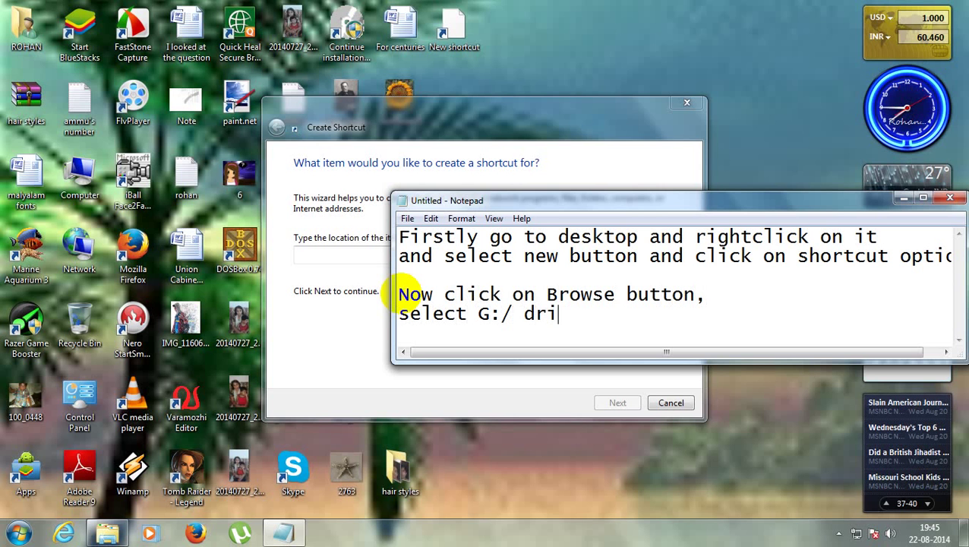
{"action": "type", "text": "ve, "}
{"action": "type", "text": "and click on"}
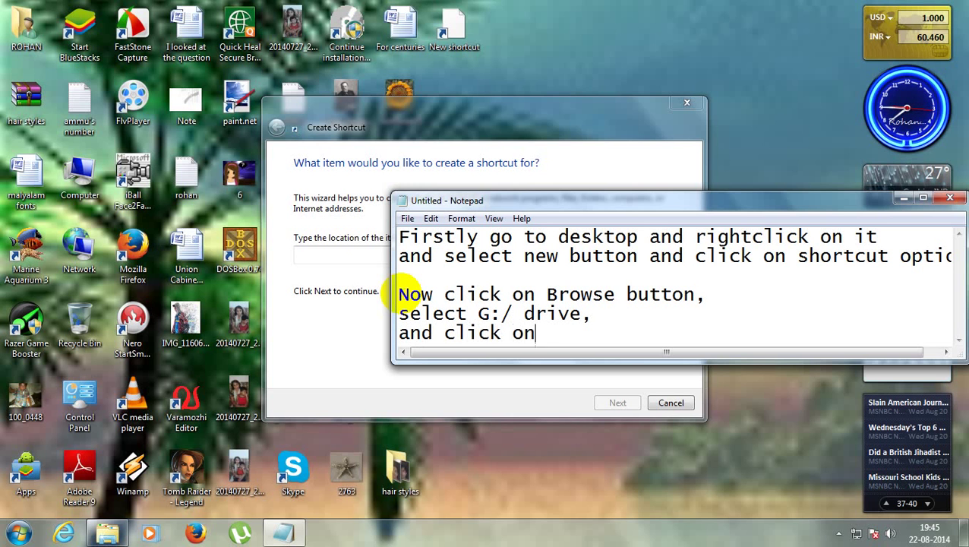
{"action": "type", "text": " Ok button"}
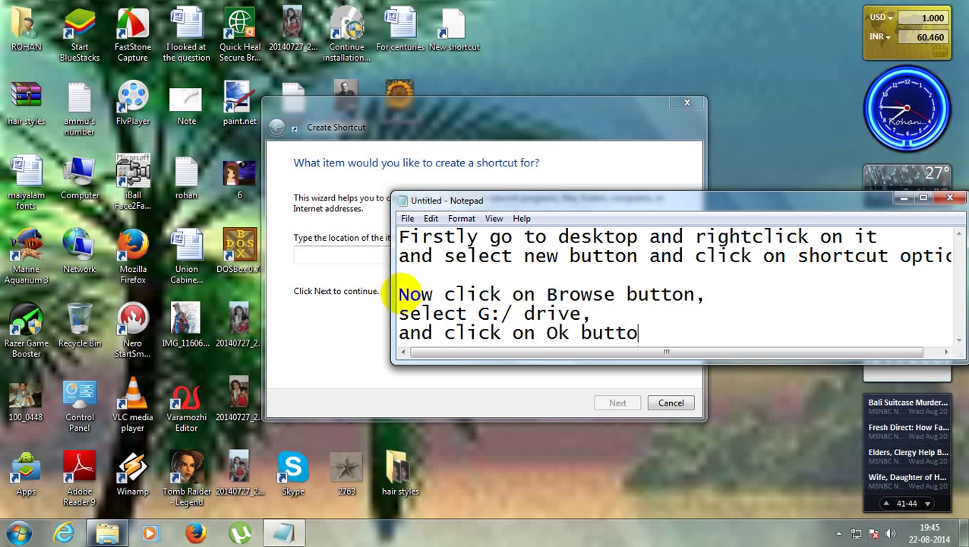
Step: Browse for the shortcut's target in the Create Shortcut wizard and choose DVD RW Drive (G:) under Computer
{"action": "left_click", "coordinate": [289, 292]}
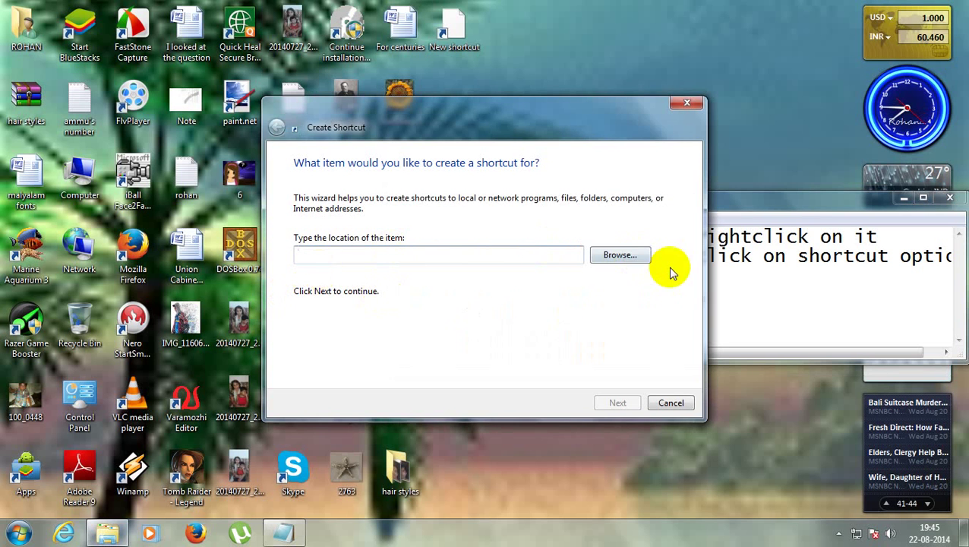
{"action": "left_click", "coordinate": [634, 257]}
{"action": "left_click", "coordinate": [513, 277]}
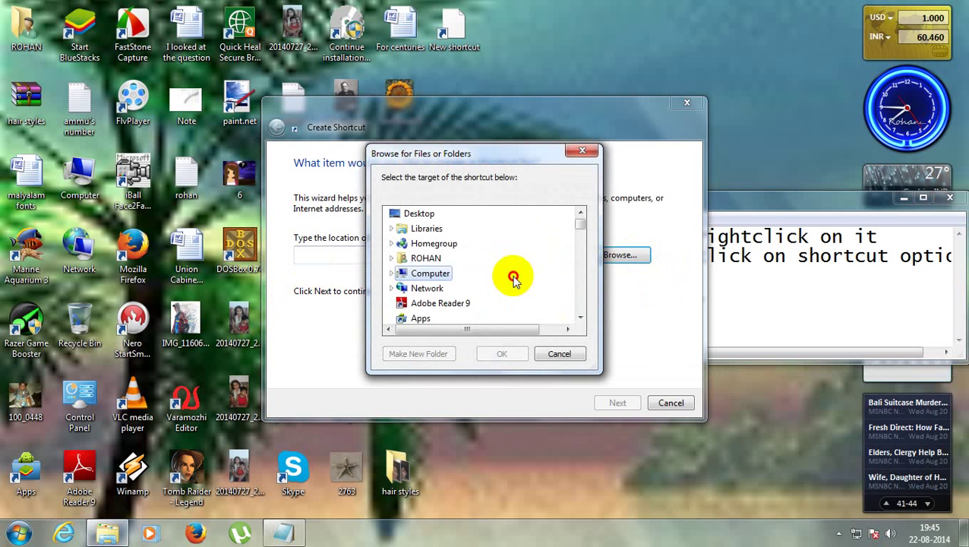
{"action": "double_click", "coordinate": [433, 277]}
{"action": "scroll", "coordinate": [532, 296], "scroll_direction": "down", "scroll_amount": 2}
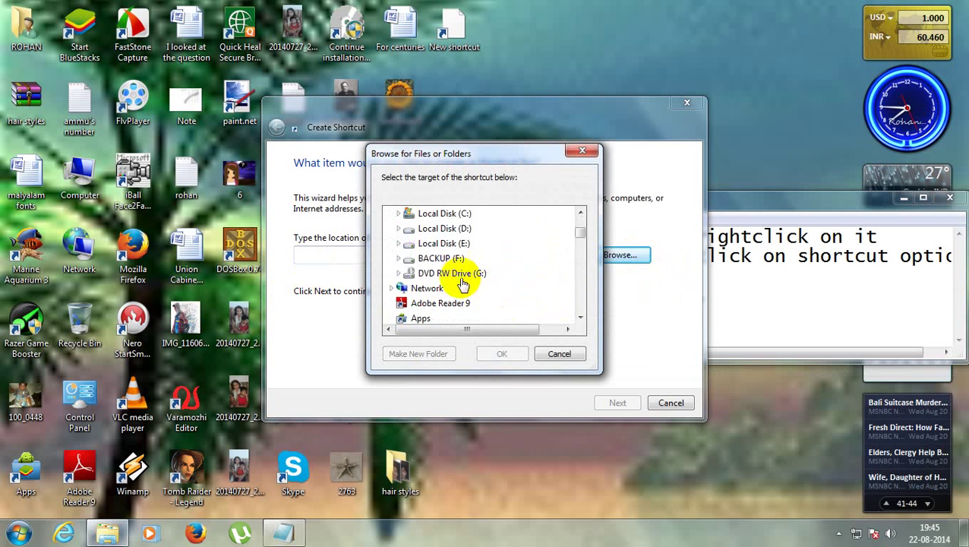
{"action": "left_click", "coordinate": [456, 274]}
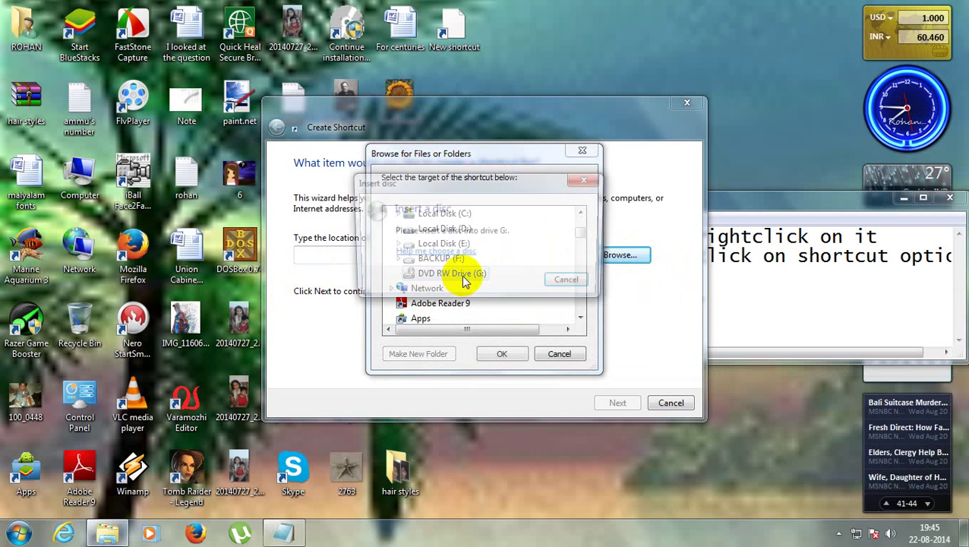
{"action": "left_click", "coordinate": [566, 283]}
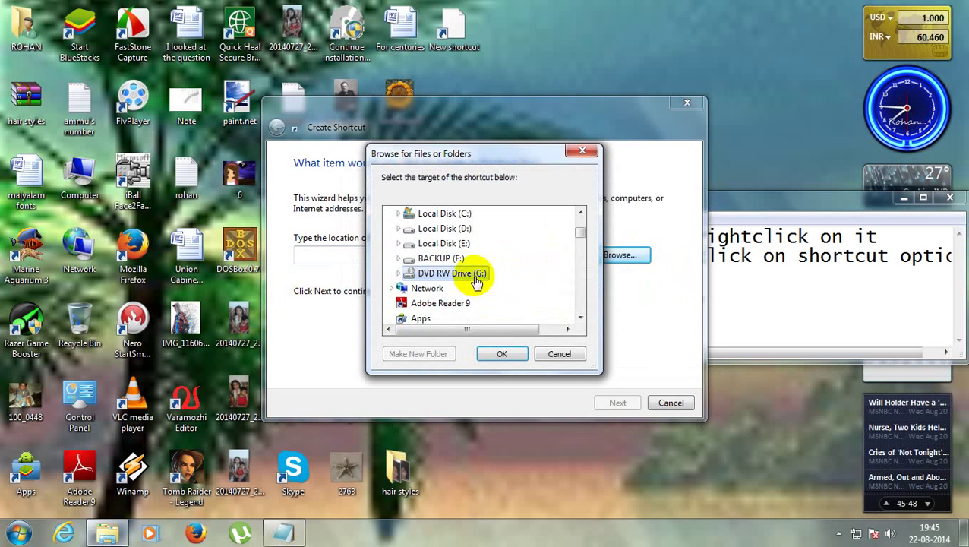
{"action": "left_click", "coordinate": [501, 355]}
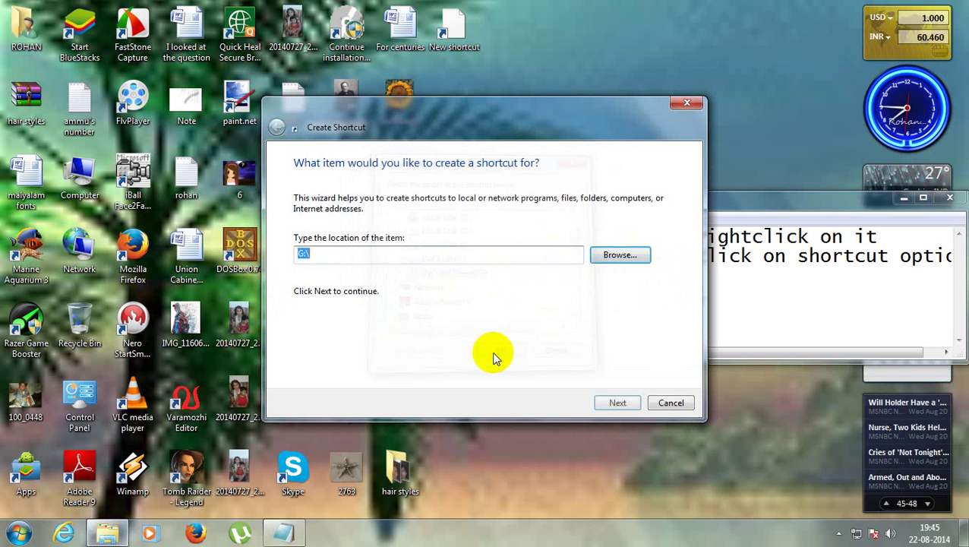
Step: Add "Now click on next button" to the Notepad note after a blank line, and advance the shortcut wizard to its naming page
{"action": "left_click", "coordinate": [764, 280]}
{"action": "left_click", "coordinate": [647, 332]}
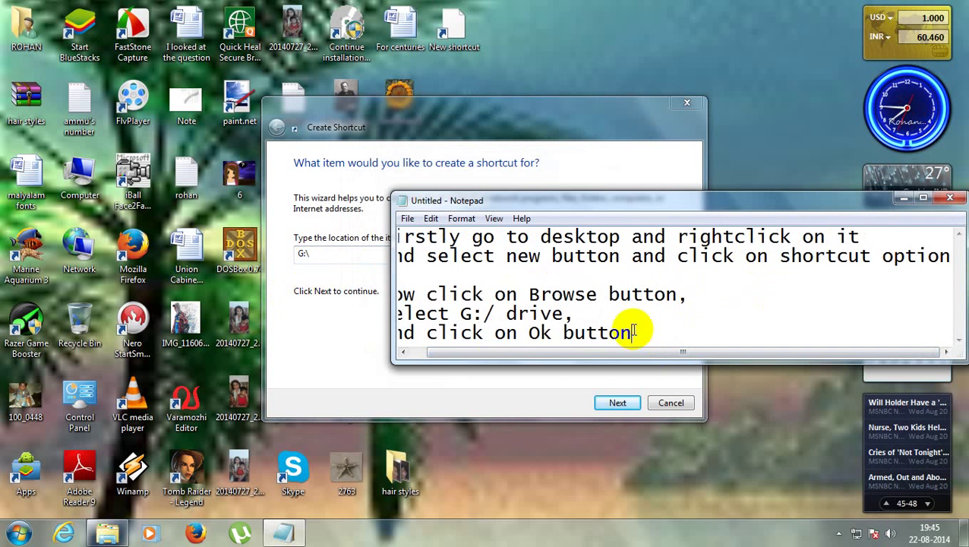
{"action": "key", "text": "Return"}
{"action": "key", "text": "Return"}
{"action": "type", "text": "No"}
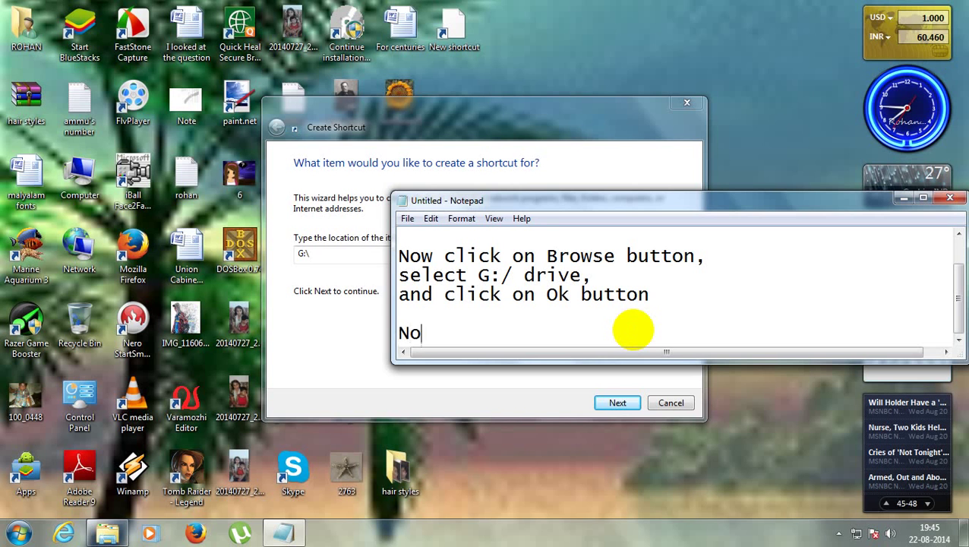
{"action": "type", "text": "w click on "}
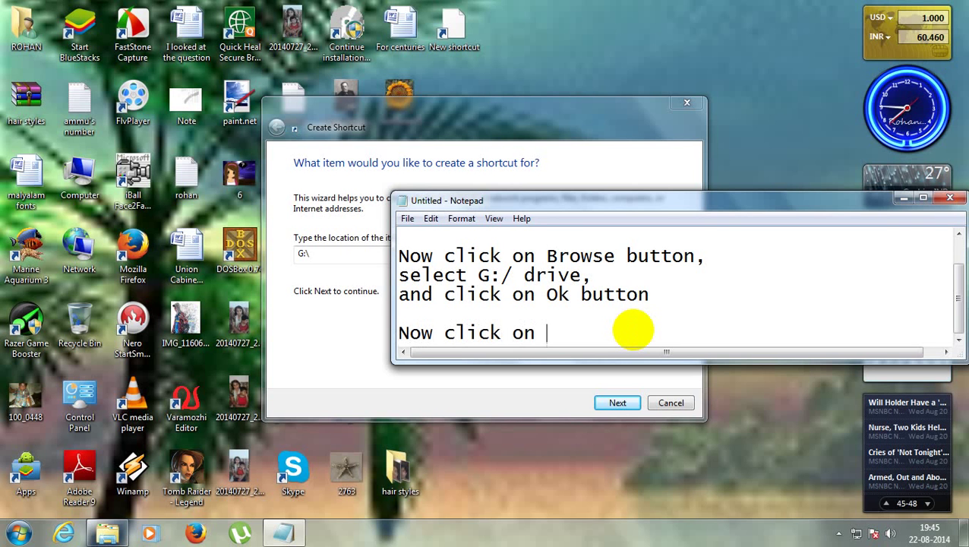
{"action": "type", "text": "an"}
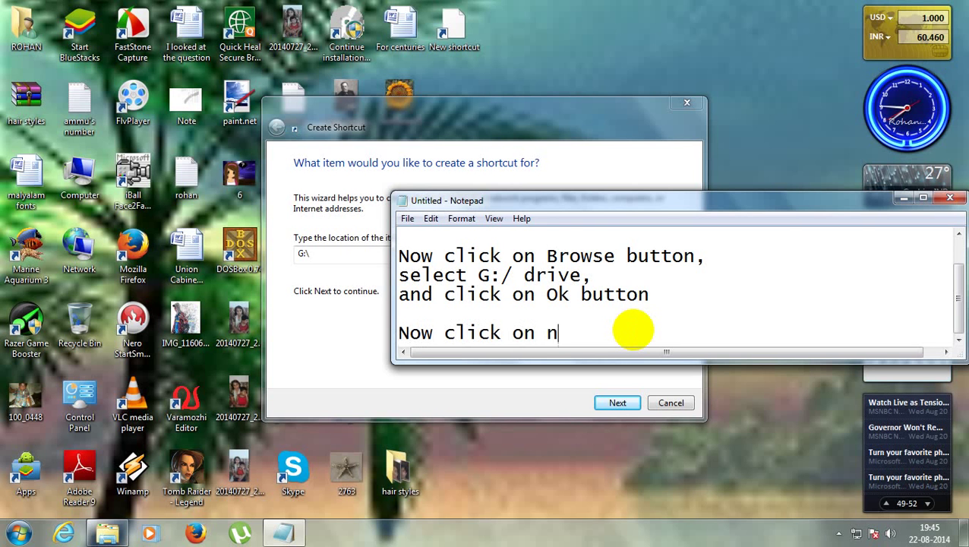
{"action": "type", "text": "ext button"}
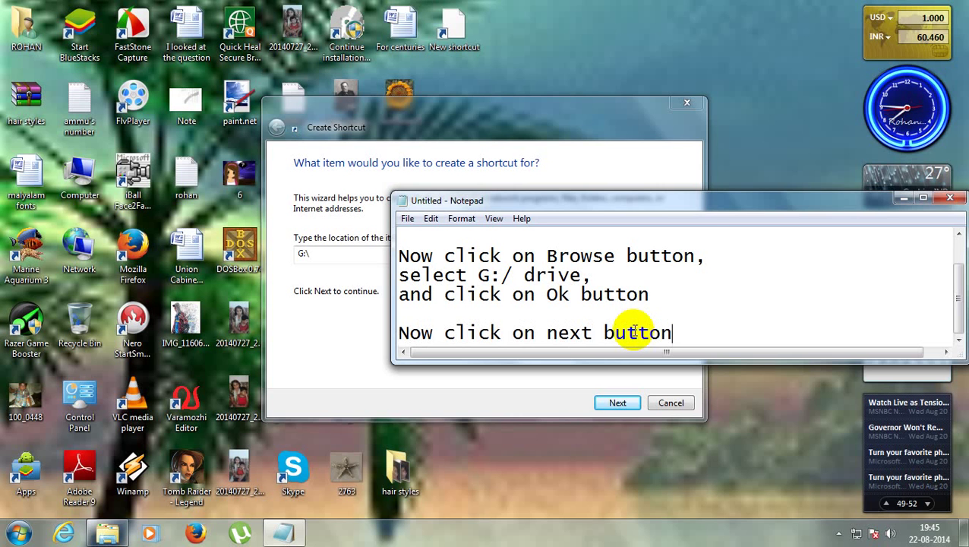
{"action": "left_click", "coordinate": [338, 355]}
{"action": "left_click", "coordinate": [616, 402]}
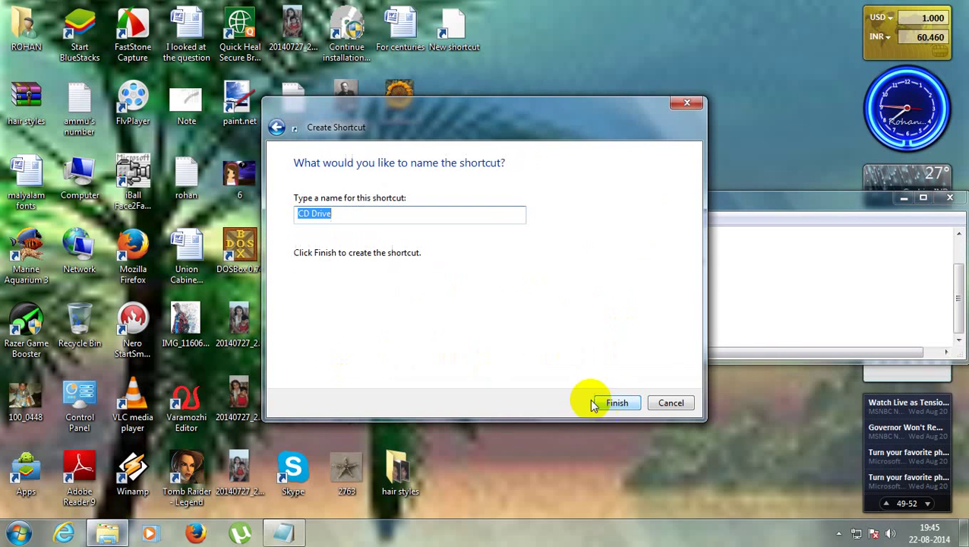
Step: Add "and finally click on finish button" to the Notepad note after a blank line, and finish creating the shortcut with the name CD Drive
{"action": "left_click", "coordinate": [781, 291]}
{"action": "left_click", "coordinate": [685, 335]}
{"action": "key", "text": "Return"}
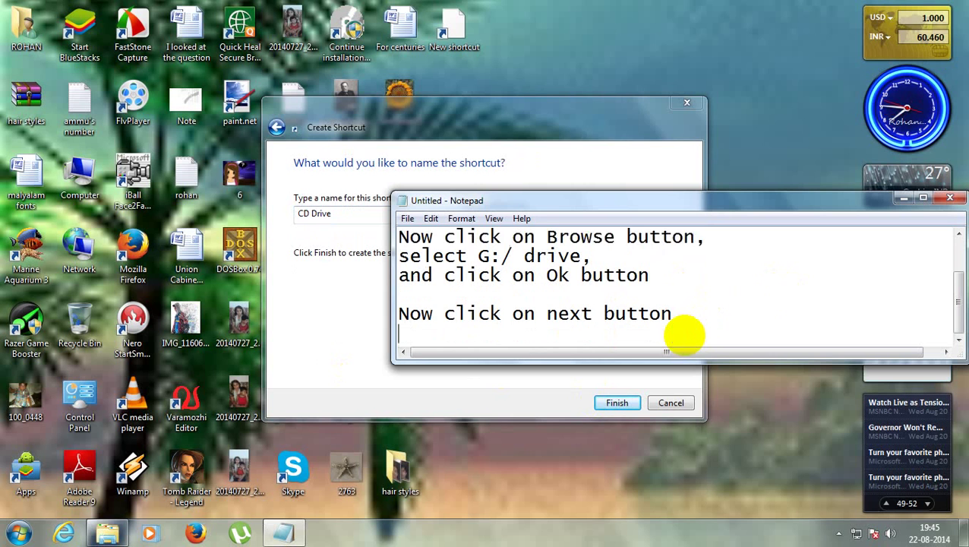
{"action": "key", "text": "Return"}
{"action": "type", "text": "and f"}
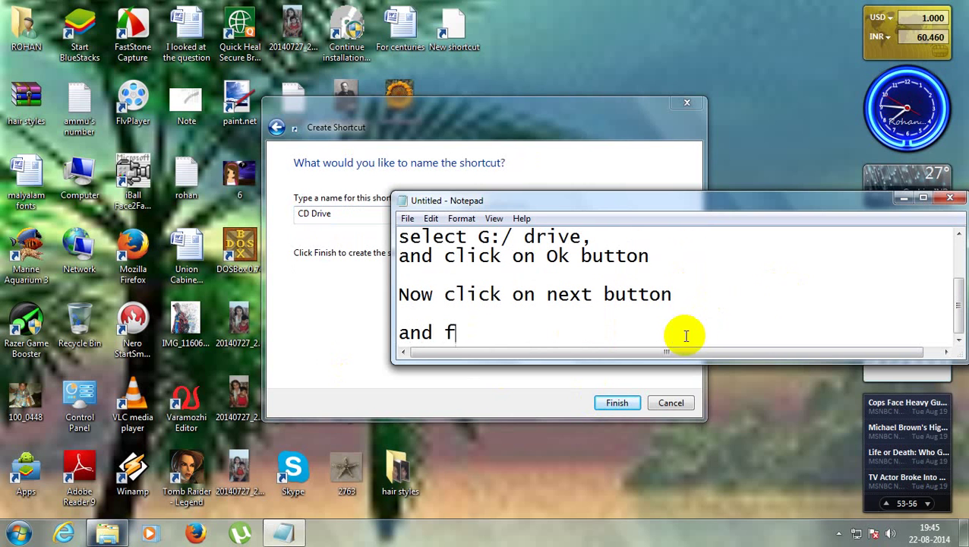
{"action": "type", "text": "inally cli"}
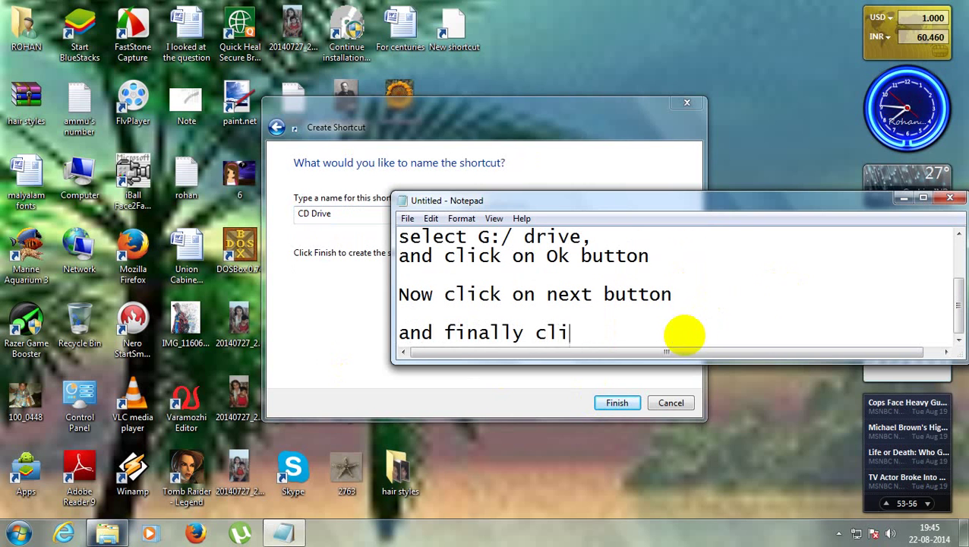
{"action": "type", "text": "ck on fini"}
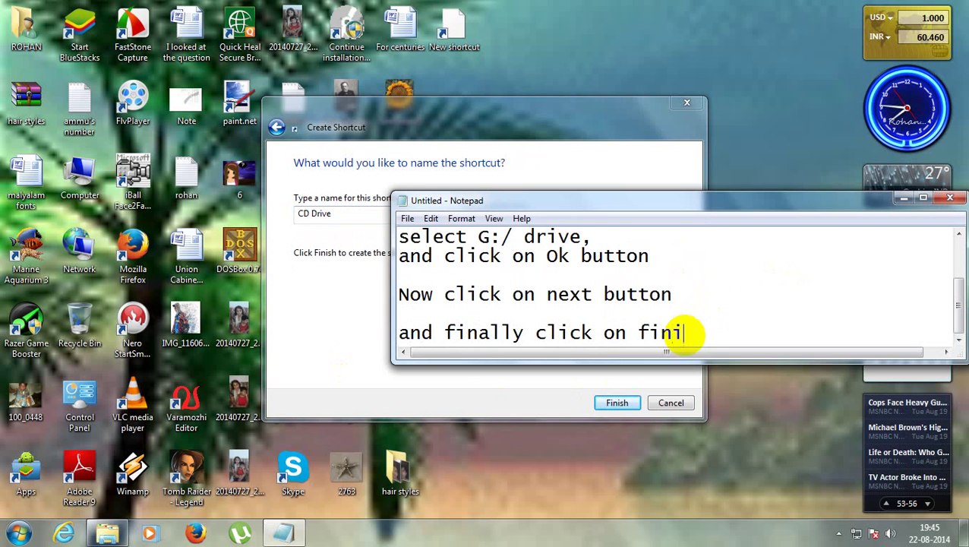
{"action": "type", "text": "sh button"}
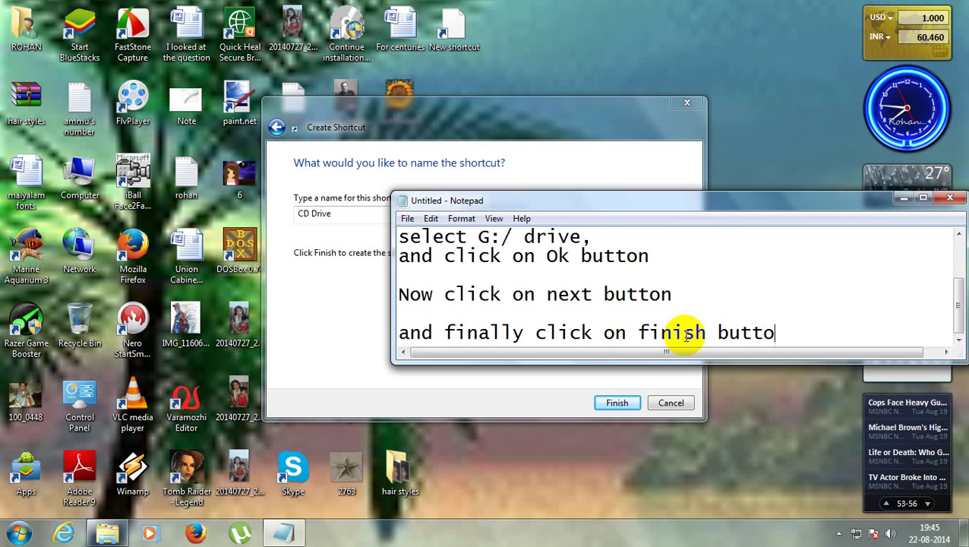
{"action": "left_click", "coordinate": [297, 324]}
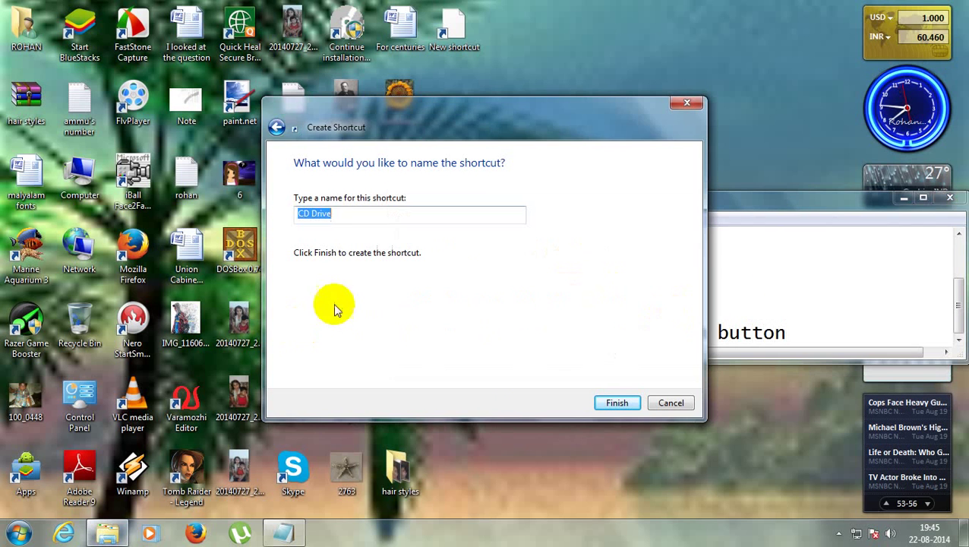
{"action": "left_click", "coordinate": [615, 402]}
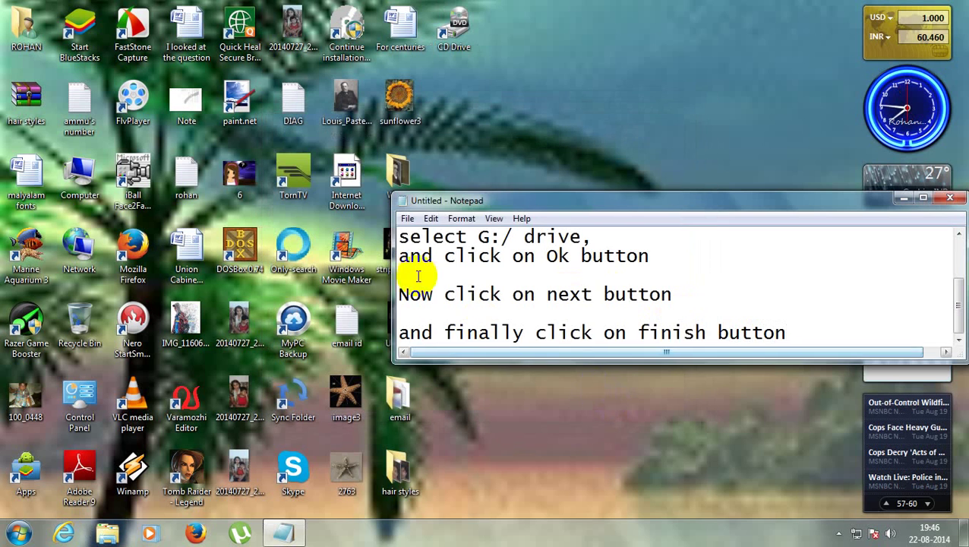
Step: Add "Now you can see that a new icon is created on" and "the desktop" as two lines to the Notepad note after a blank line
{"action": "left_click", "coordinate": [779, 334]}
{"action": "key", "text": "Return"}
{"action": "key", "text": "Return"}
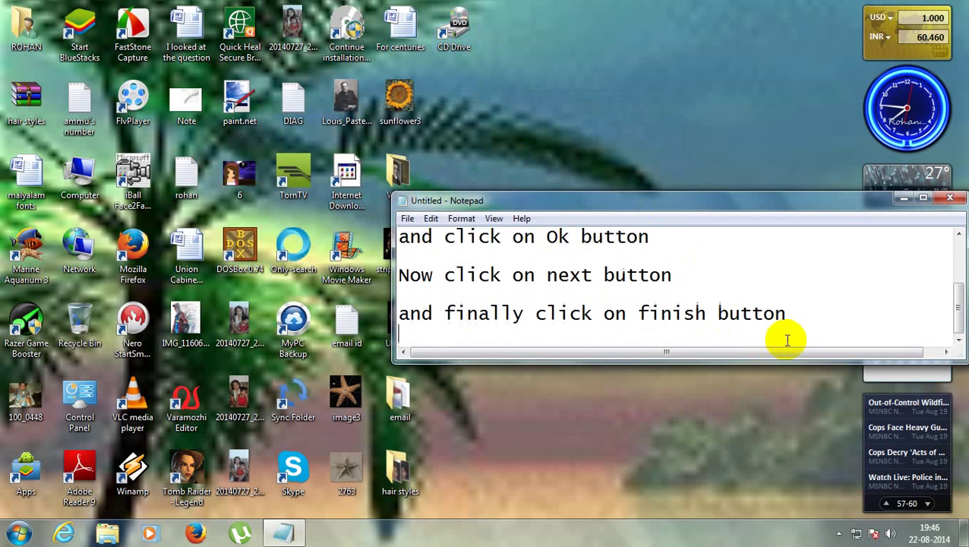
{"action": "type", "text": "No"}
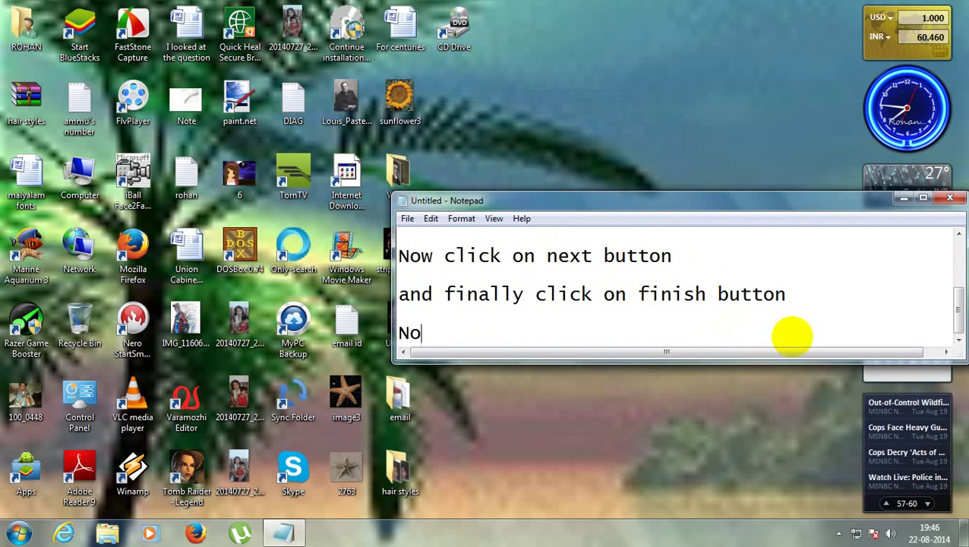
{"action": "type", "text": "w t"}
{"action": "key", "text": "BackSpace"}
{"action": "type", "text": "you can see "}
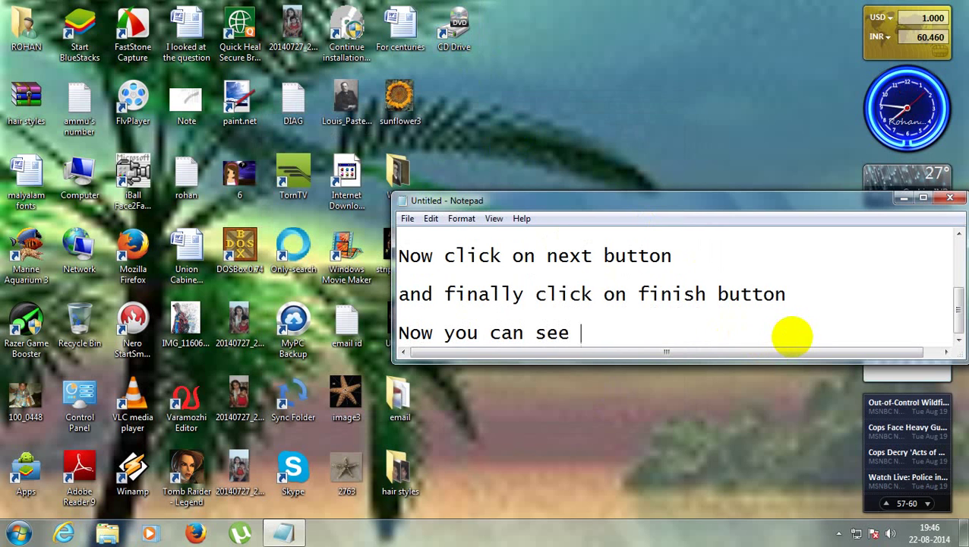
{"action": "type", "text": "that a ne"}
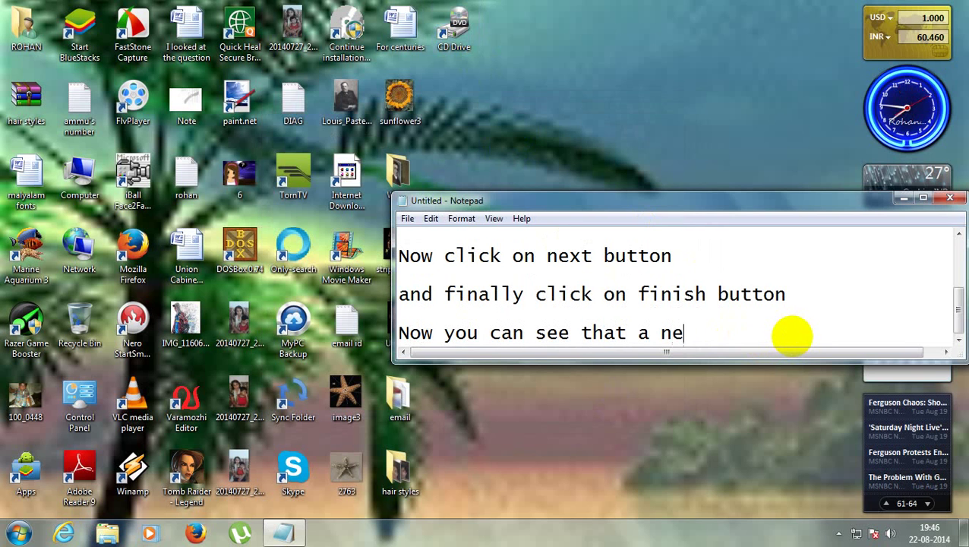
{"action": "type", "text": "w icon is"}
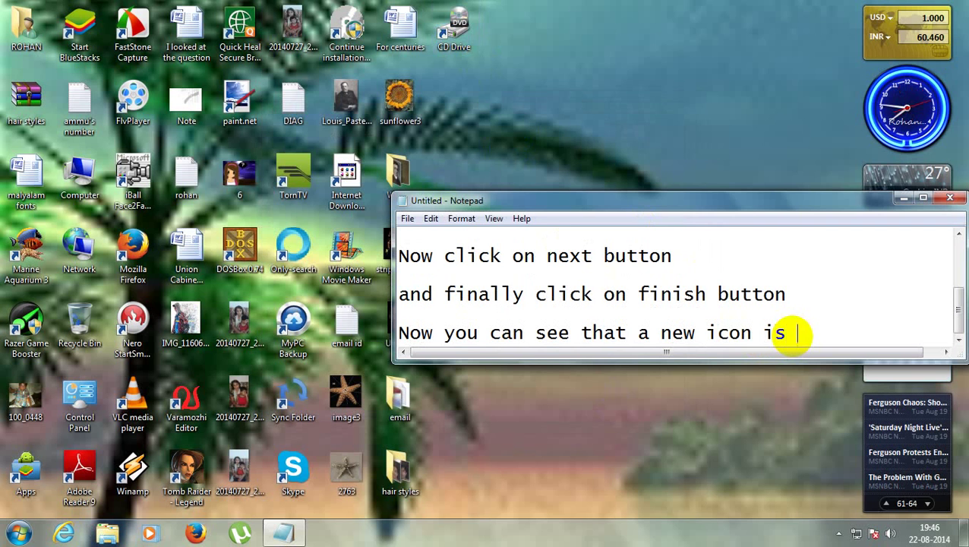
{"action": "type", "text": " created o "}
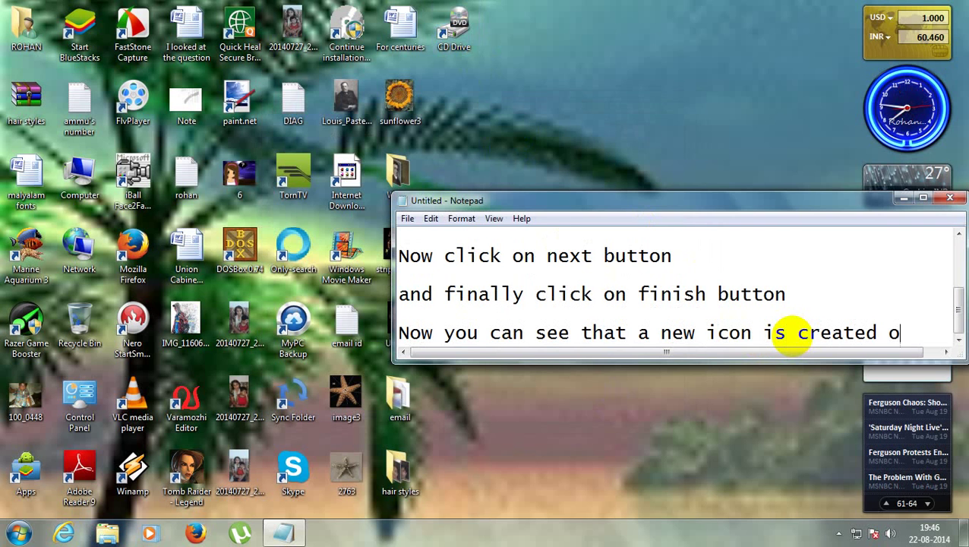
{"action": "type", "text": "n"}
{"action": "key", "text": "Return"}
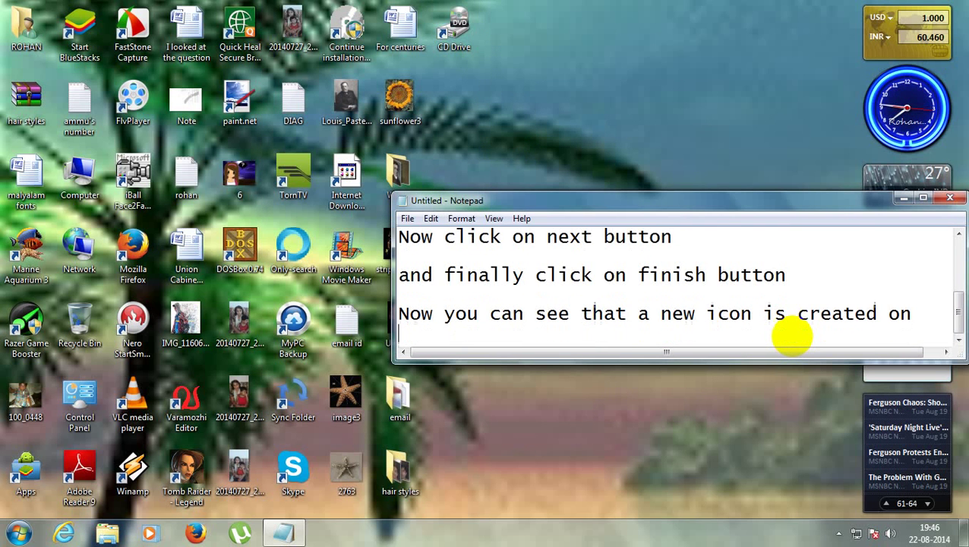
{"action": "type", "text": "the deskt"}
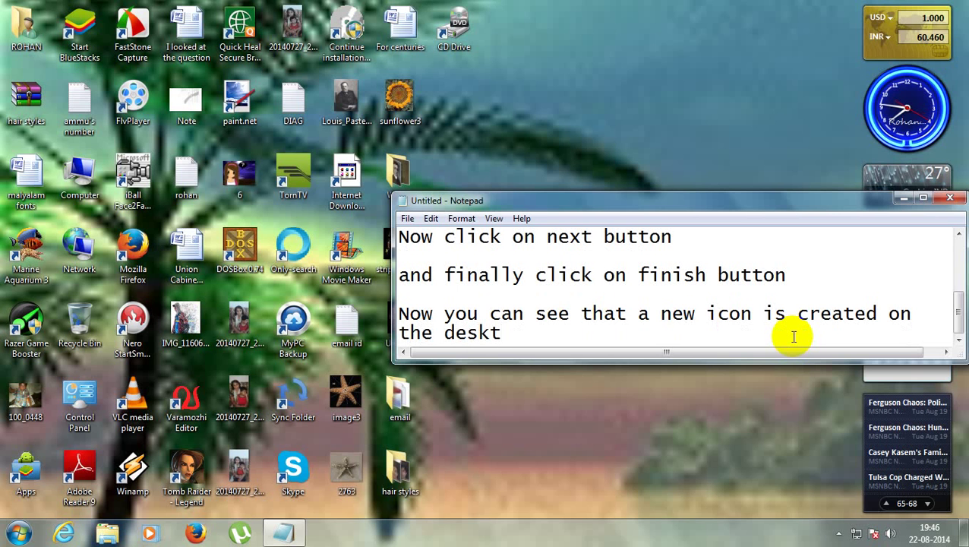
{"action": "type", "text": "op"}
Step: Add the line "Rightclick on it and click on properties" to the Notepad note after a blank line
{"action": "key", "text": "Return"}
{"action": "key", "text": "Return"}
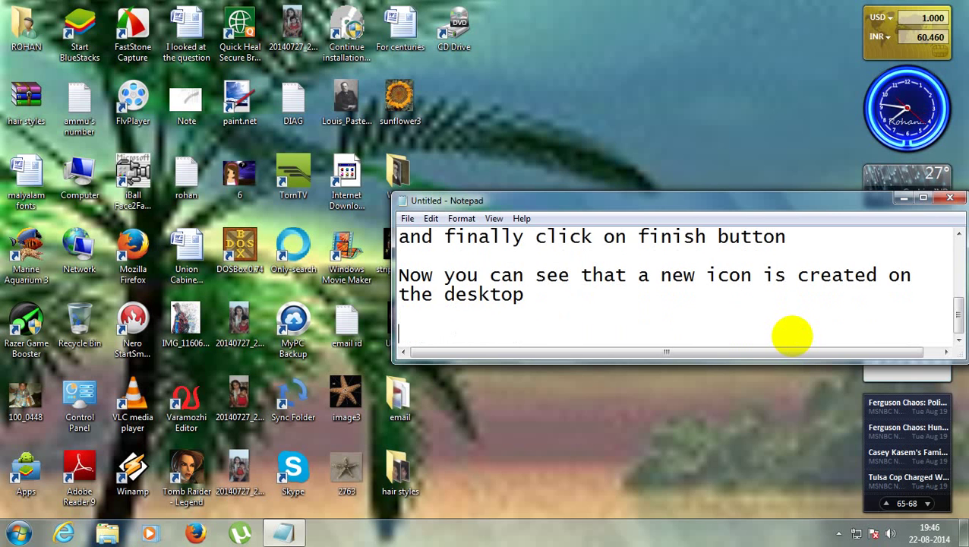
{"action": "type", "text": "Right"}
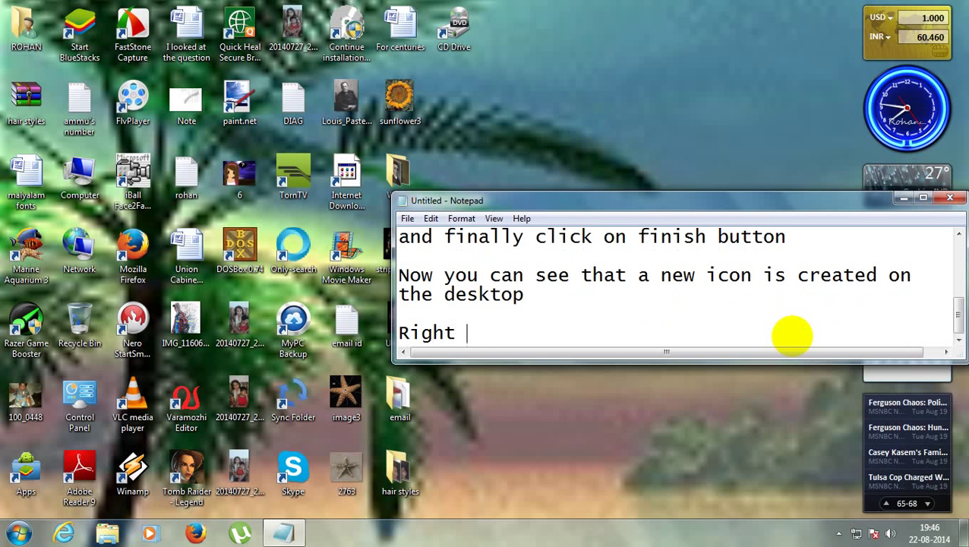
{"action": "key", "text": "BackSpace"}
{"action": "type", "text": "click on "}
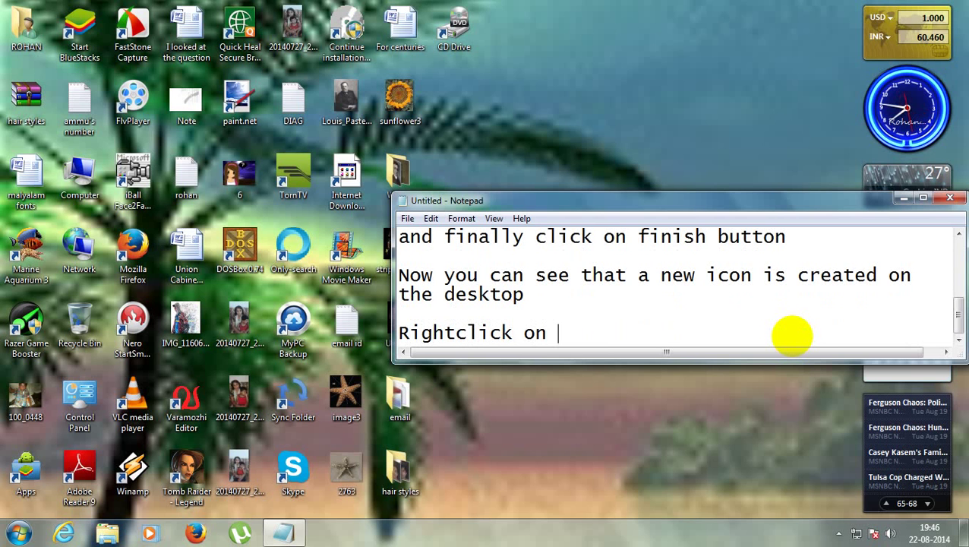
{"action": "type", "text": "it "}
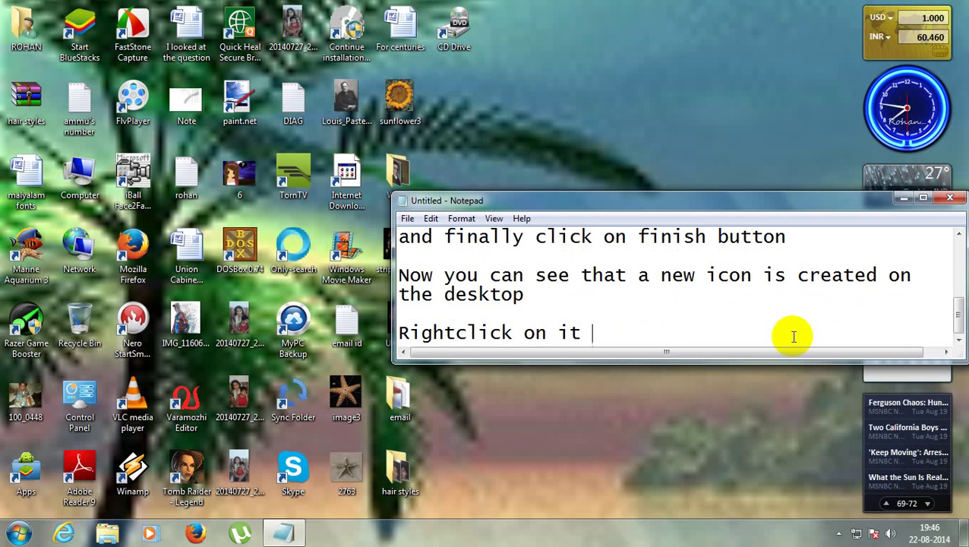
{"action": "type", "text": "and"}
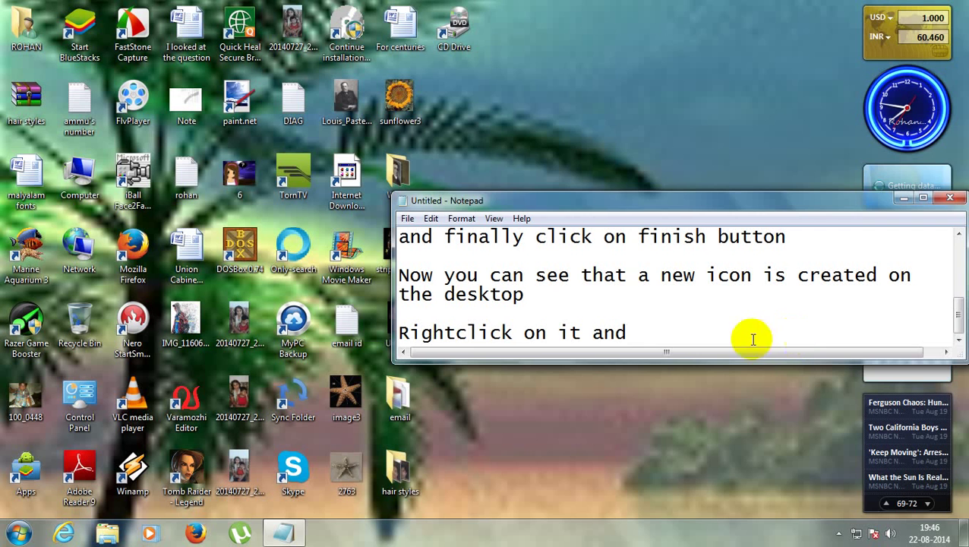
{"action": "right_click", "coordinate": [456, 27]}
{"action": "left_click", "coordinate": [768, 319]}
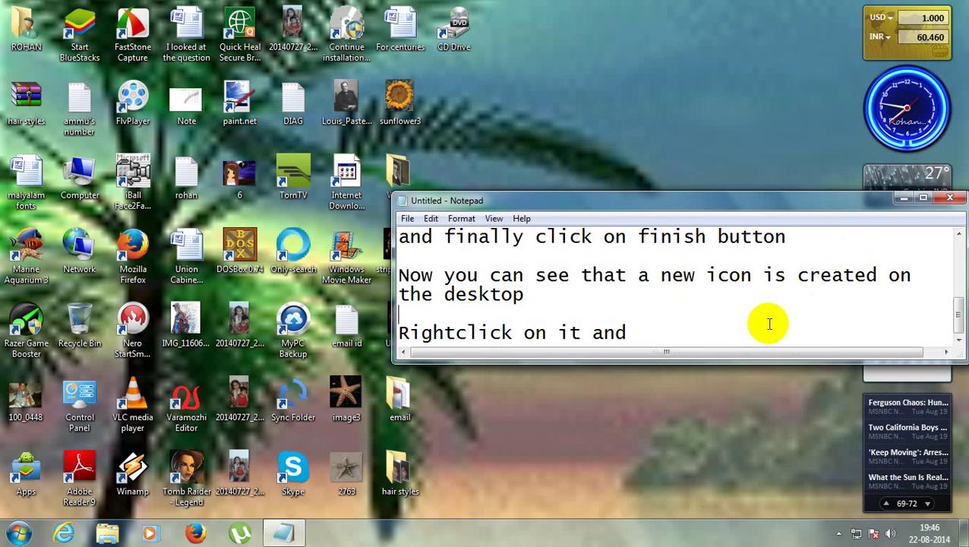
{"action": "left_click", "coordinate": [664, 327]}
{"action": "type", "text": "cl"}
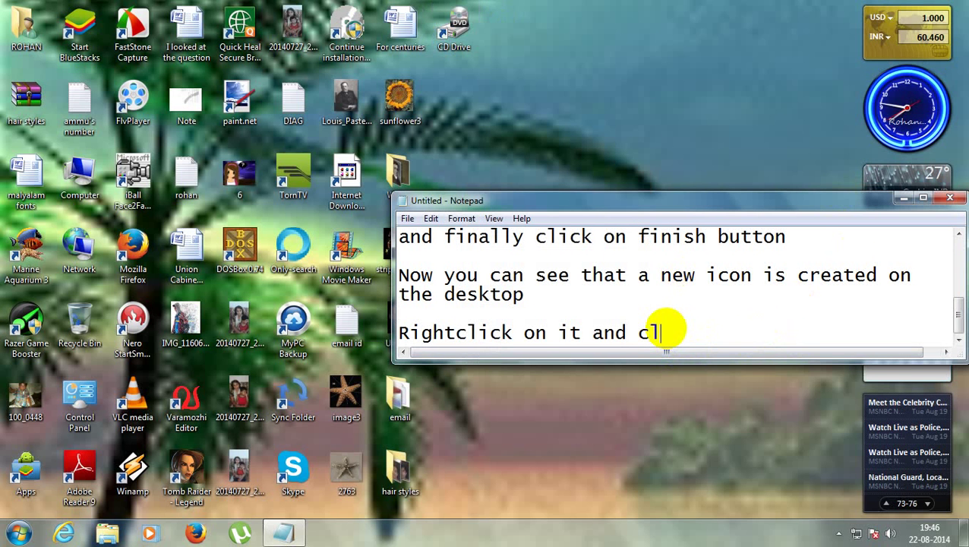
{"action": "type", "text": "ick on "}
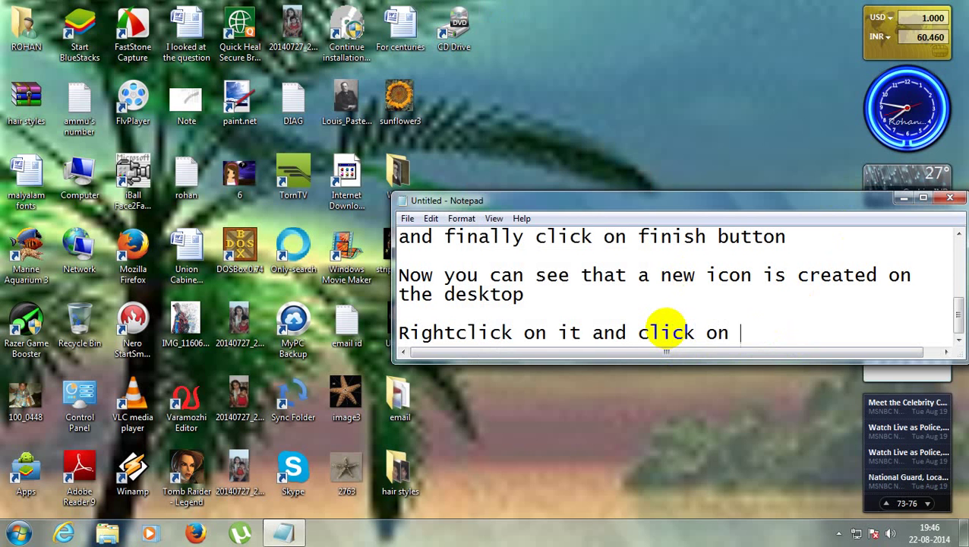
{"action": "type", "text": "prope"}
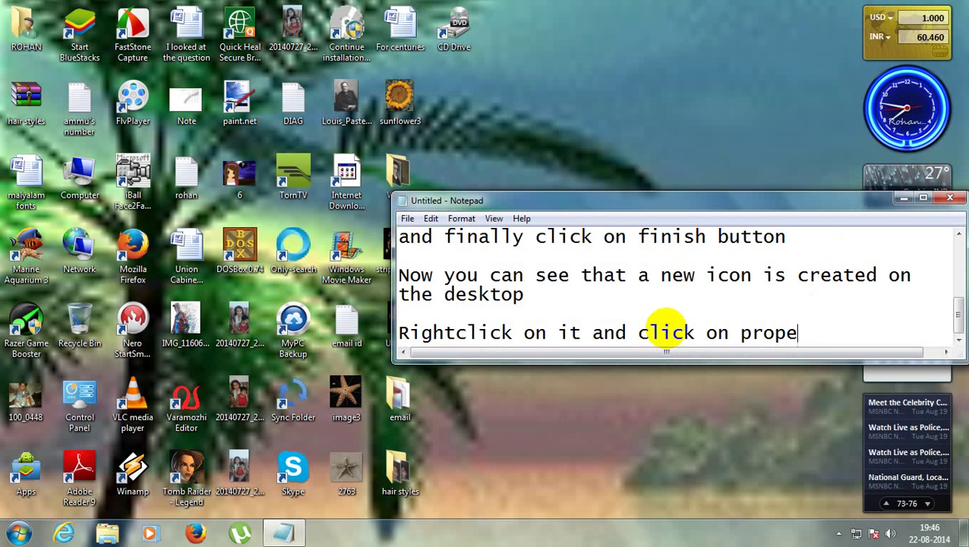
{"action": "type", "text": "rties"}
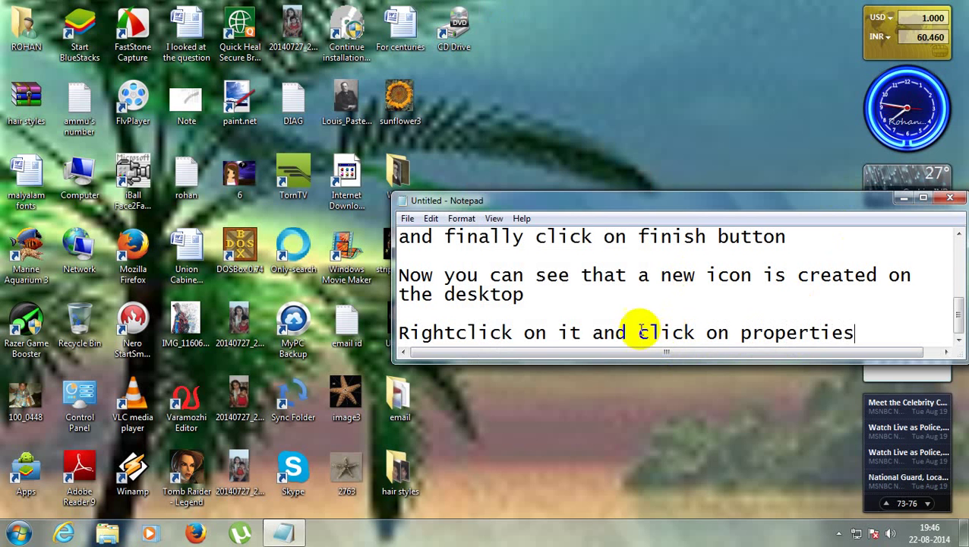
Step: Open the properties of the CD Drive desktop shortcut and move the dialog clear of the Notepad note
{"action": "right_click", "coordinate": [469, 31]}
{"action": "left_click", "coordinate": [503, 374]}
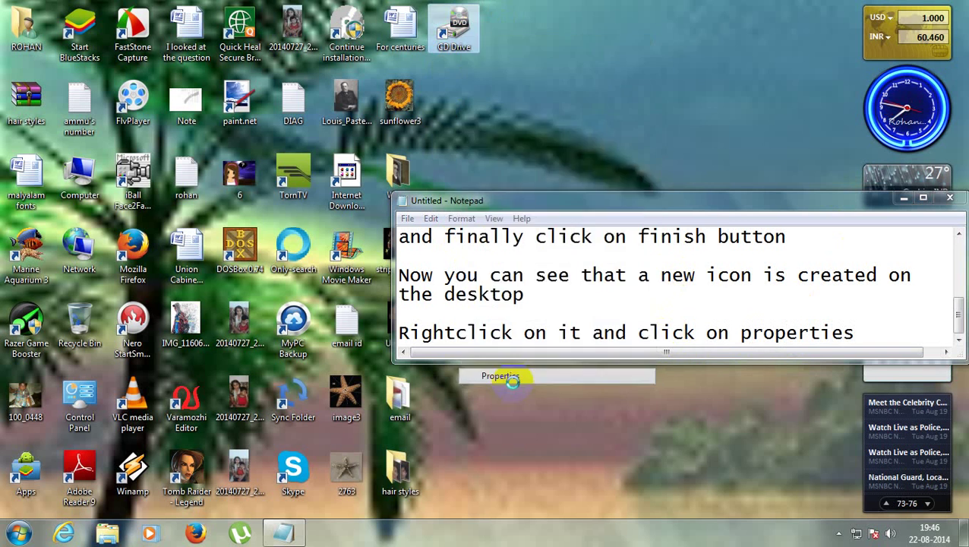
{"action": "left_click_drag", "start_coordinate": [541, 45], "coordinate": [225, 44]}
Step: Add "Then in Shortcut key's coloumn" to the end of the Notepad note after a blank line
{"action": "left_click", "coordinate": [865, 331]}
{"action": "key", "text": "Return"}
{"action": "key", "text": "Return"}
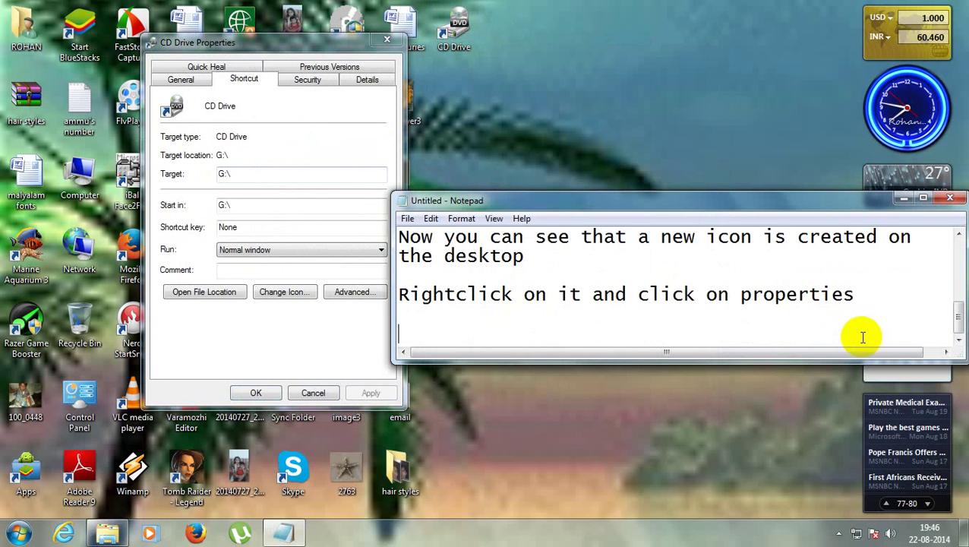
{"action": "type", "text": "Then s"}
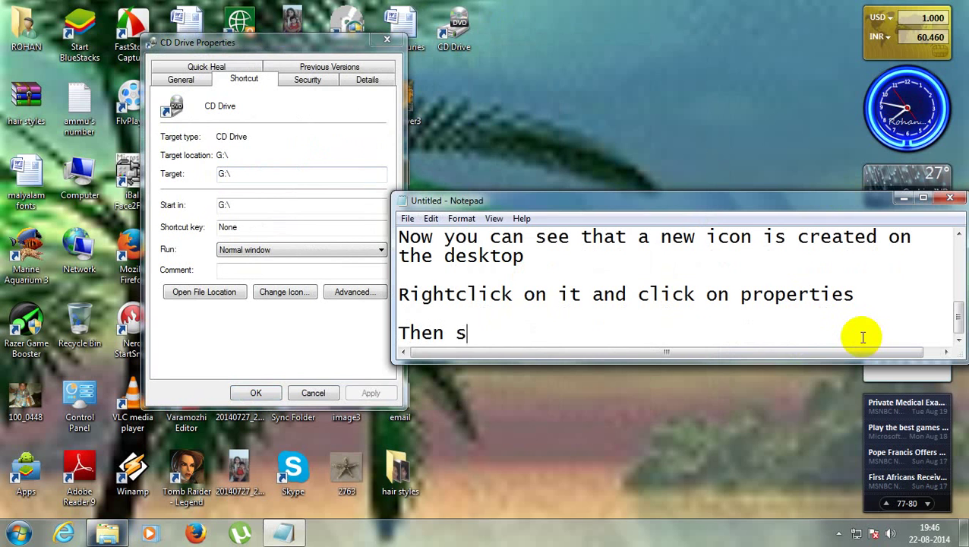
{"action": "key", "text": "BackSpace"}
{"action": "type", "text": "in Shty"}
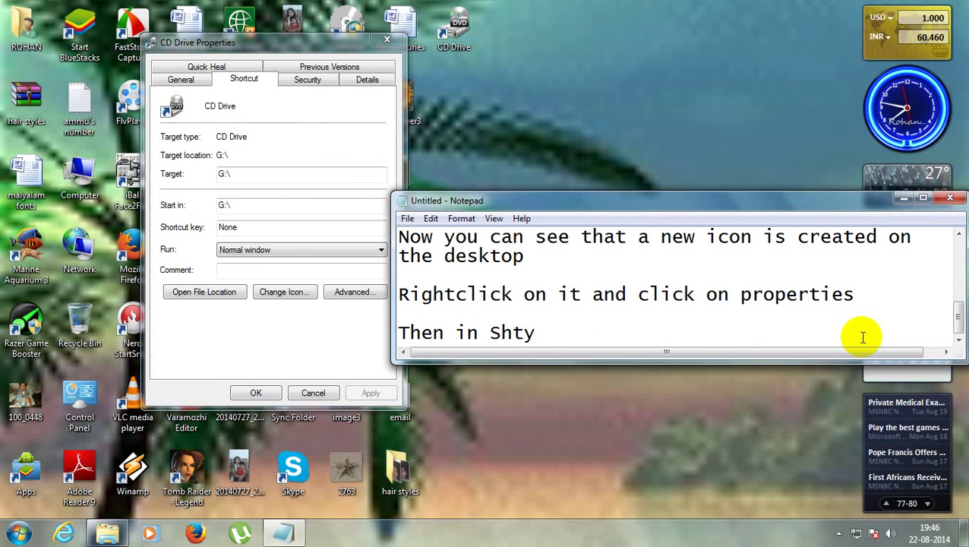
{"action": "key", "text": "BackSpace"}
{"action": "key", "text": "BackSpace"}
{"action": "type", "text": "ort"}
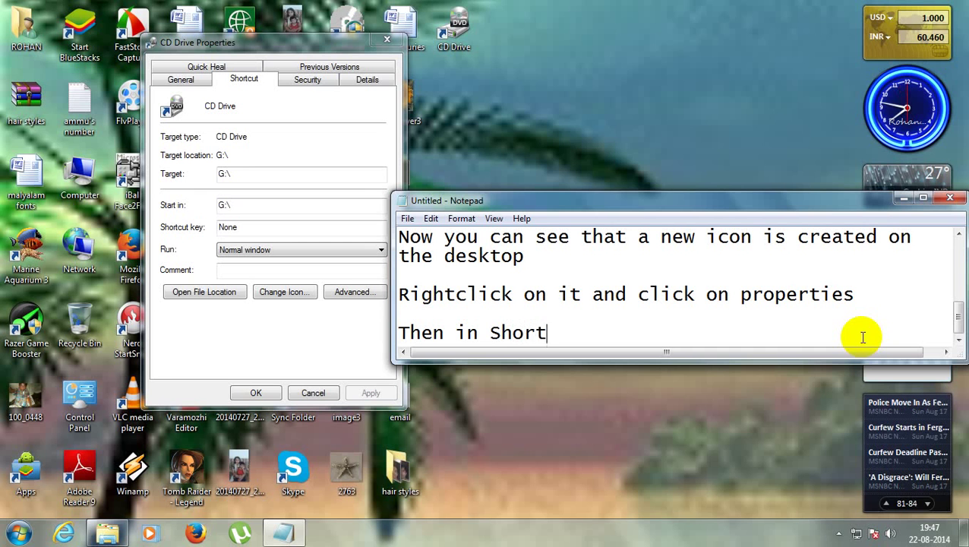
{"action": "type", "text": "cut key"}
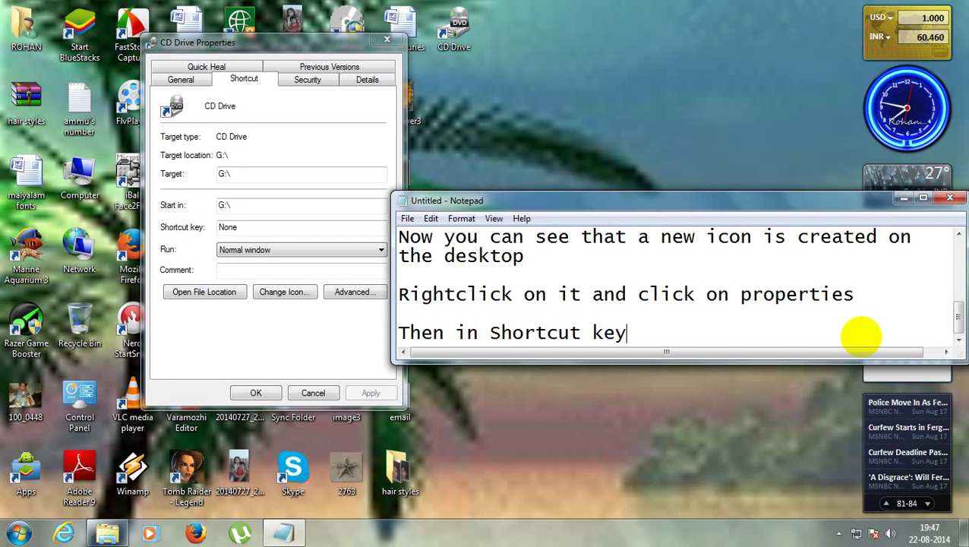
{"action": "type", "text": "'s colo"}
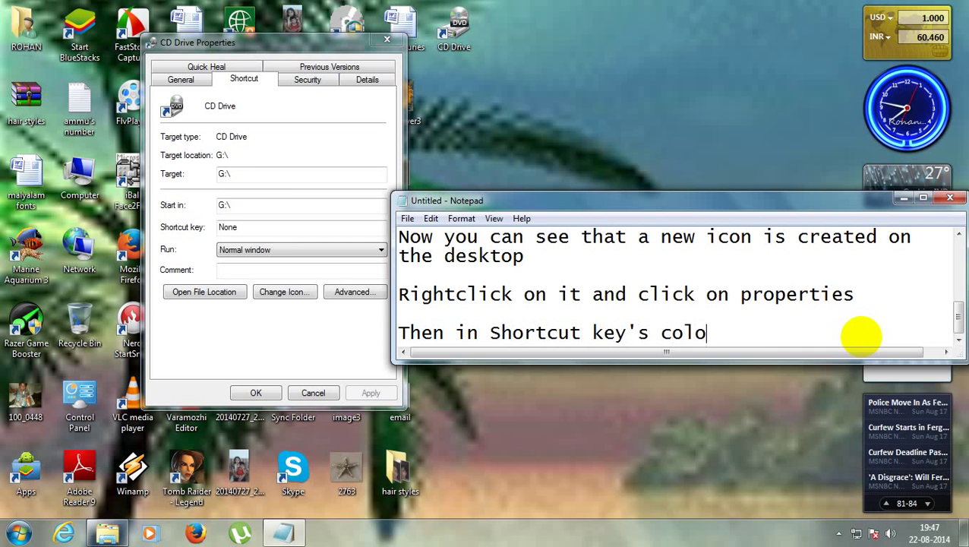
{"action": "type", "text": "umn t"}
{"action": "key", "text": "BackSpace"}
Step: Continue the sentence with "press any key on the keyboard" in double quotation marks, breaking the line before "on"
{"action": "type", "text": "P"}
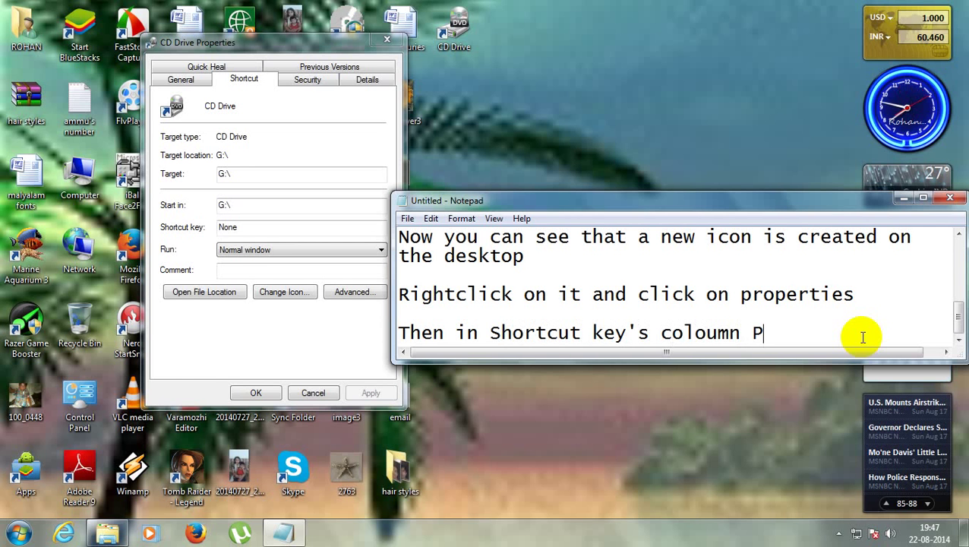
{"action": "type", "text": "\"pt"}
{"action": "type", "text": "e"}
{"action": "type", "text": "ss any"}
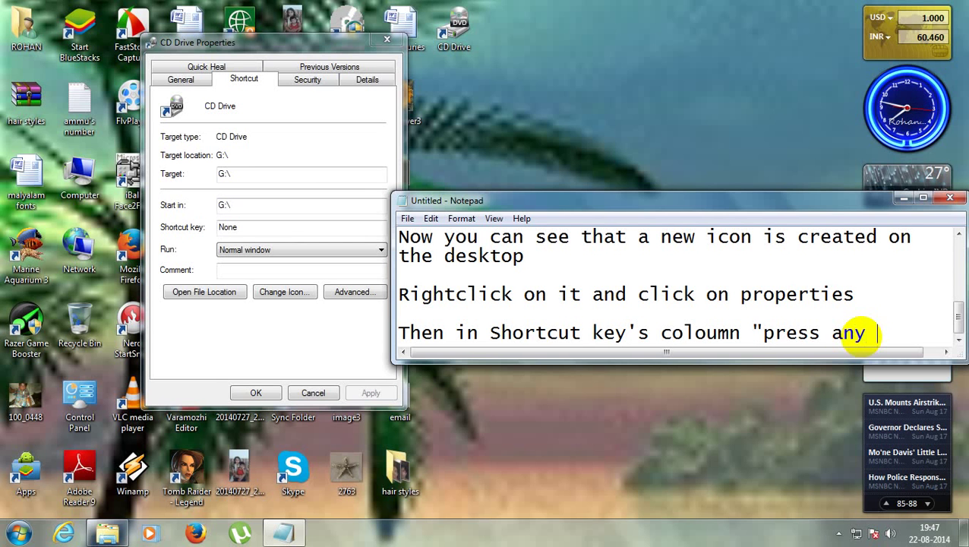
{"action": "type", "text": " key"}
{"action": "key", "text": "Return"}
{"action": "type", "text": "o"}
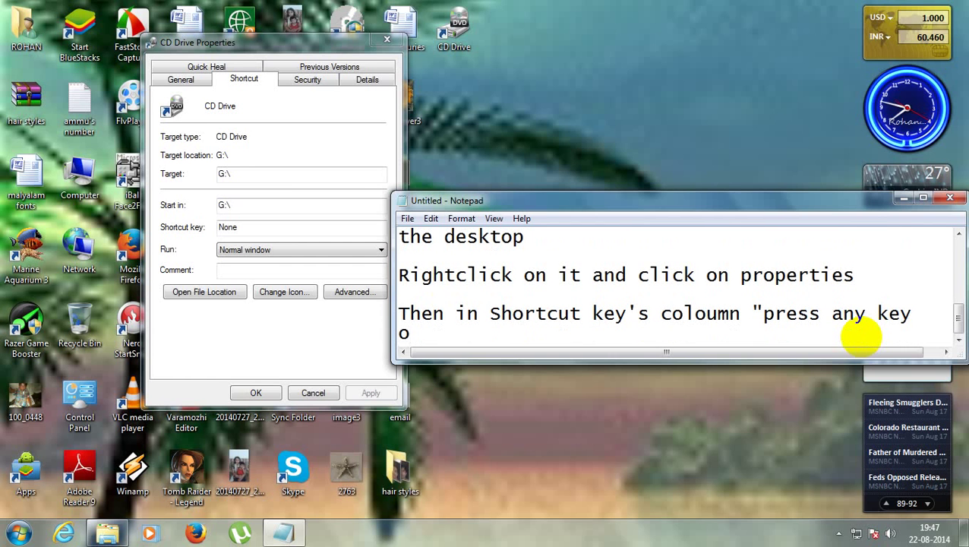
{"action": "type", "text": "n the keyb"}
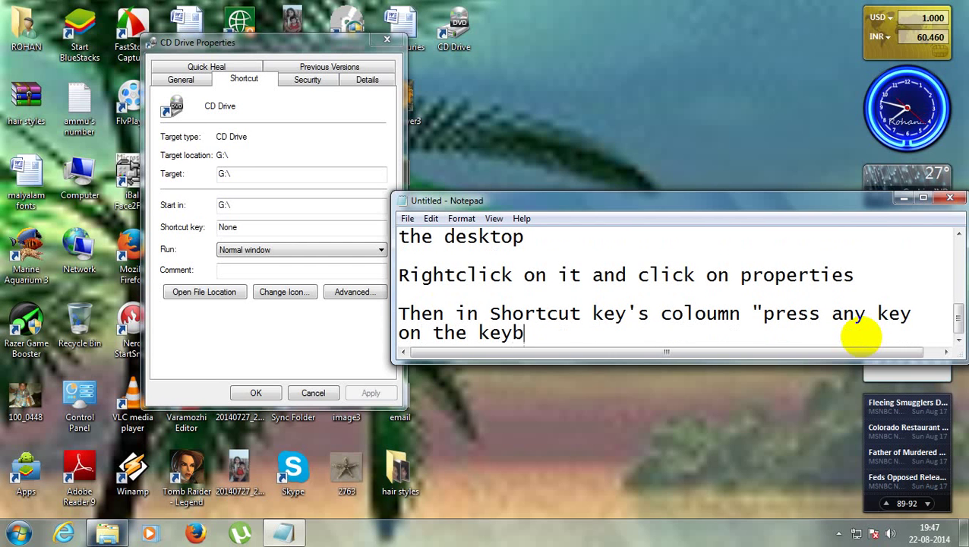
{"action": "type", "text": "oard\""}
Step: Add the line "for example i am pressing the key Num 5" to the Notepad note after a blank line
{"action": "key", "text": "Return"}
{"action": "key", "text": "Return"}
{"action": "type", "text": "for"}
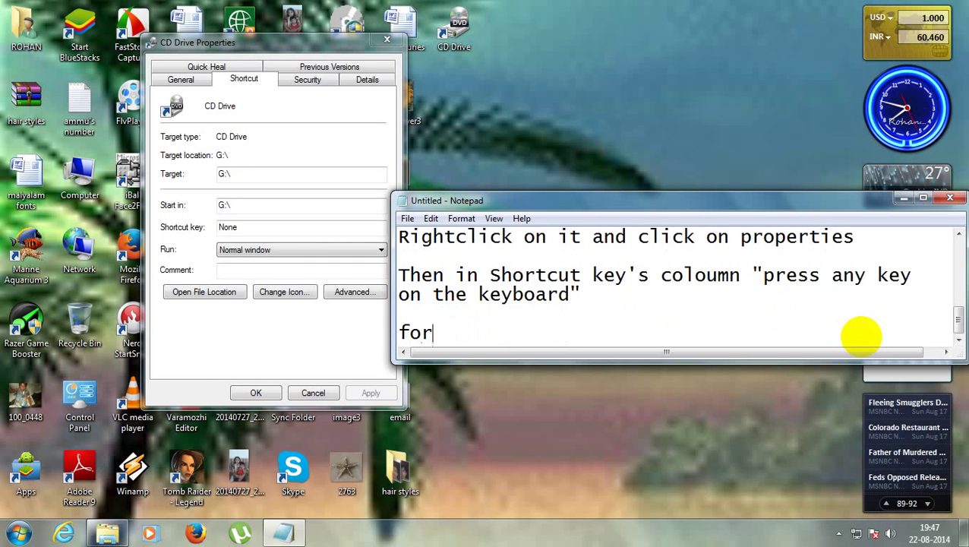
{"action": "type", "text": " example a"}
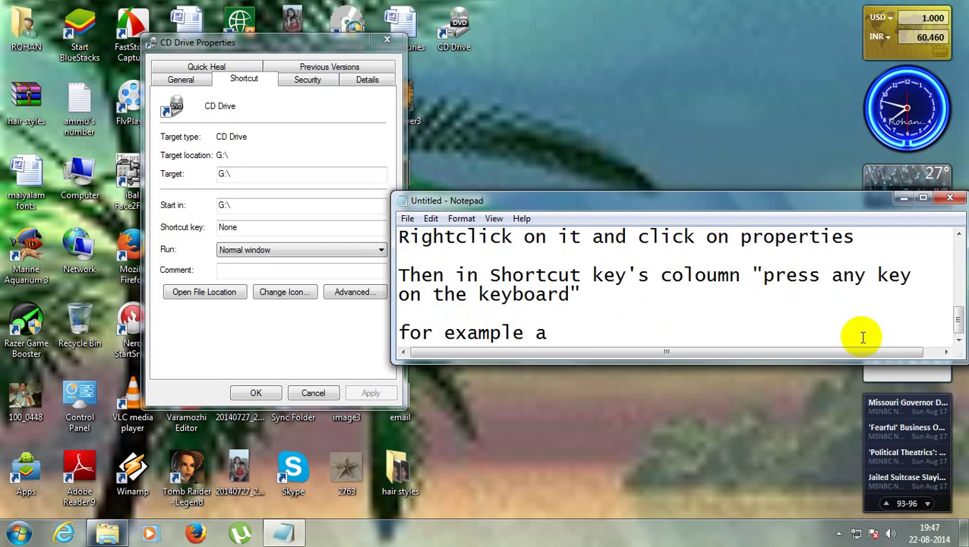
{"action": "key", "text": "BackSpace"}
{"action": "type", "text": "i am ta"}
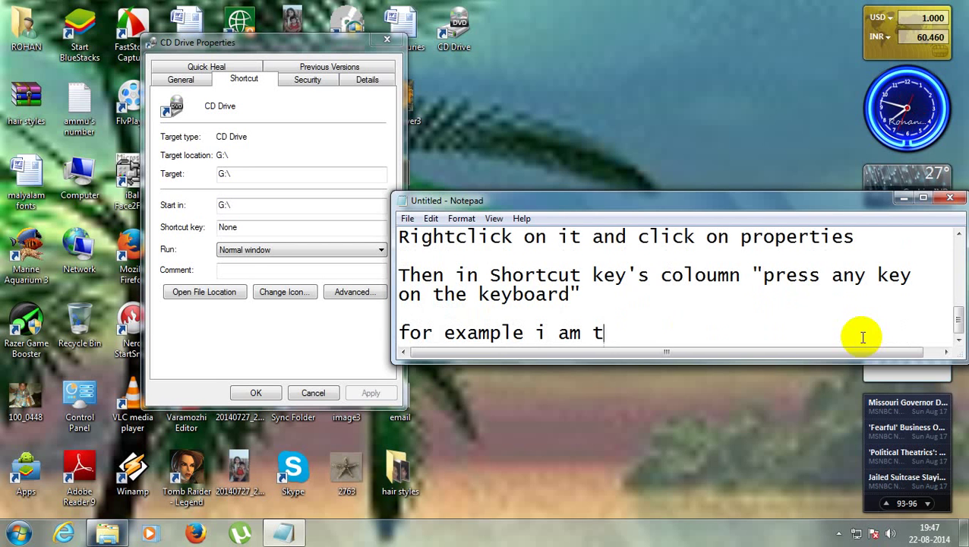
{"action": "key", "text": "BackSpace"}
{"action": "type", "text": "press"}
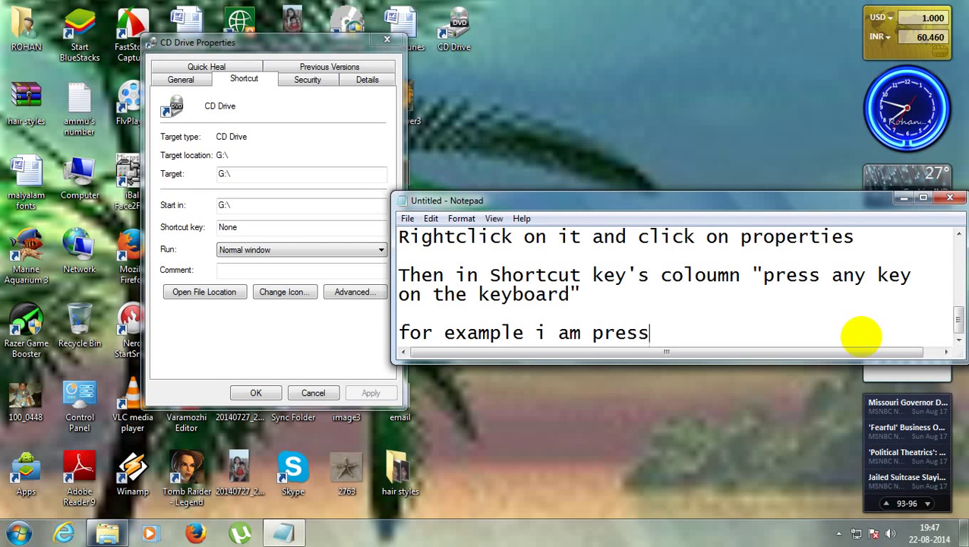
{"action": "type", "text": "ing"}
{"action": "key", "text": "BackSpace"}
{"action": "type", "text": "the key "}
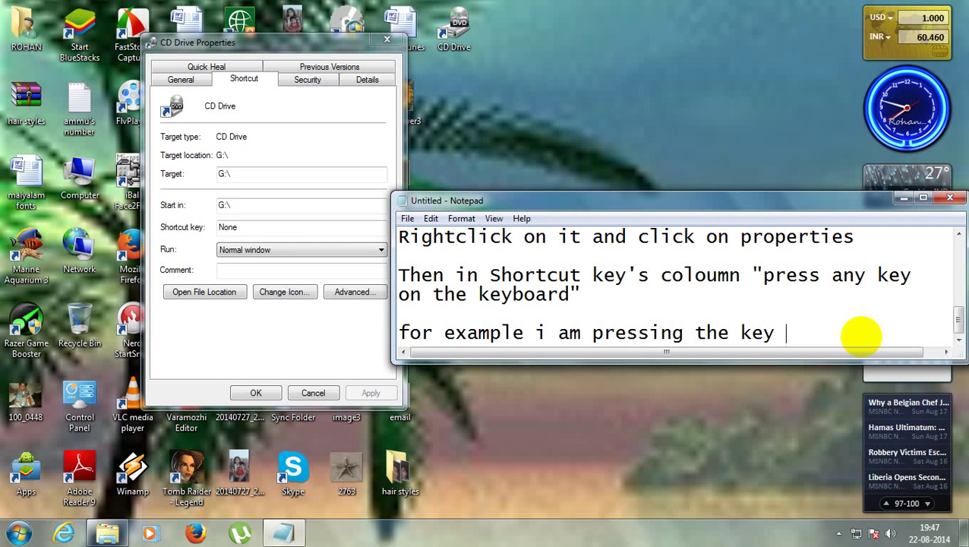
{"action": "type", "text": "Num 5"}
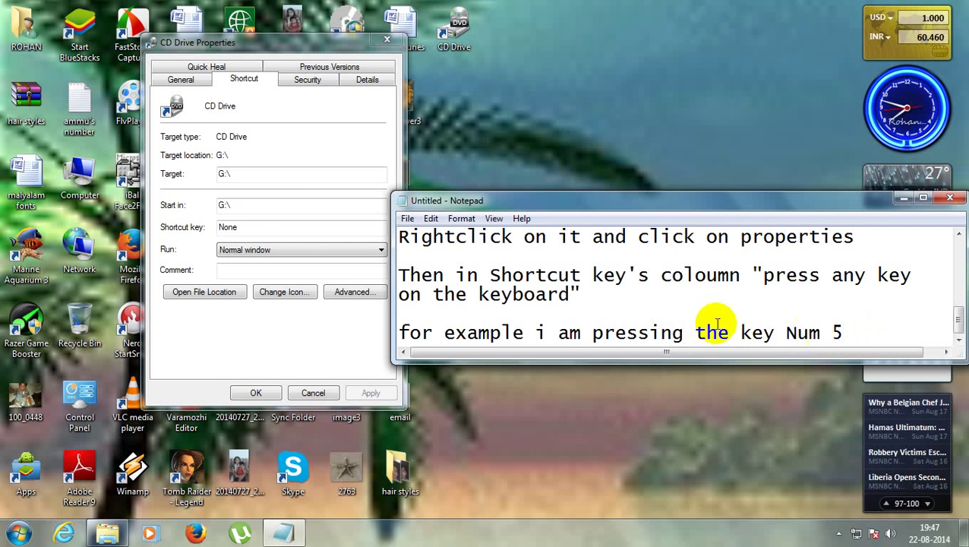
Step: Set the shortcut key in the CD Drive shortcut's properties to Num 5
{"action": "left_click", "coordinate": [292, 271]}
{"action": "left_click", "coordinate": [249, 228]}
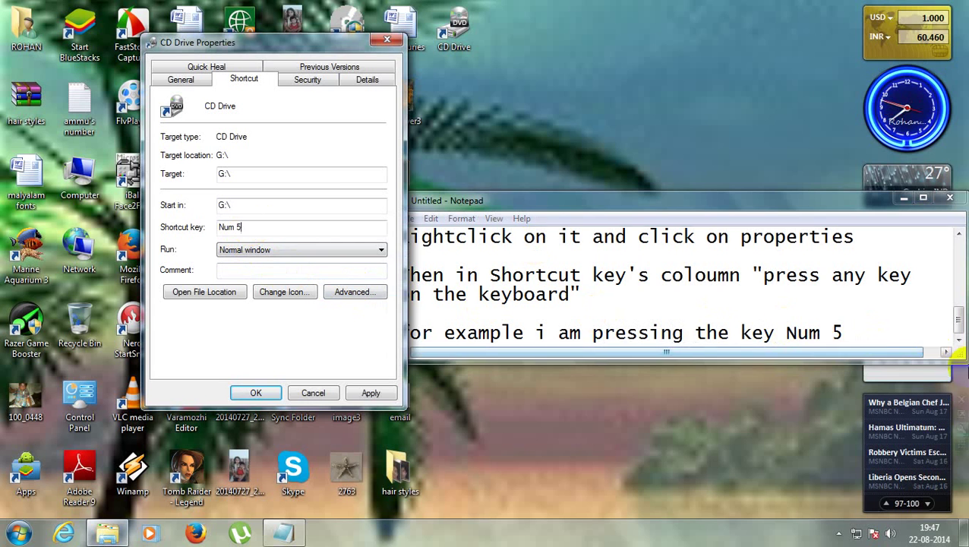
Step: Add "Now click on Apply and Ok Buttons" to the Notepad note after a blank line, and apply and close the CD Drive properties
{"action": "left_click", "coordinate": [871, 330]}
{"action": "key", "text": "Return"}
{"action": "key", "text": "Return"}
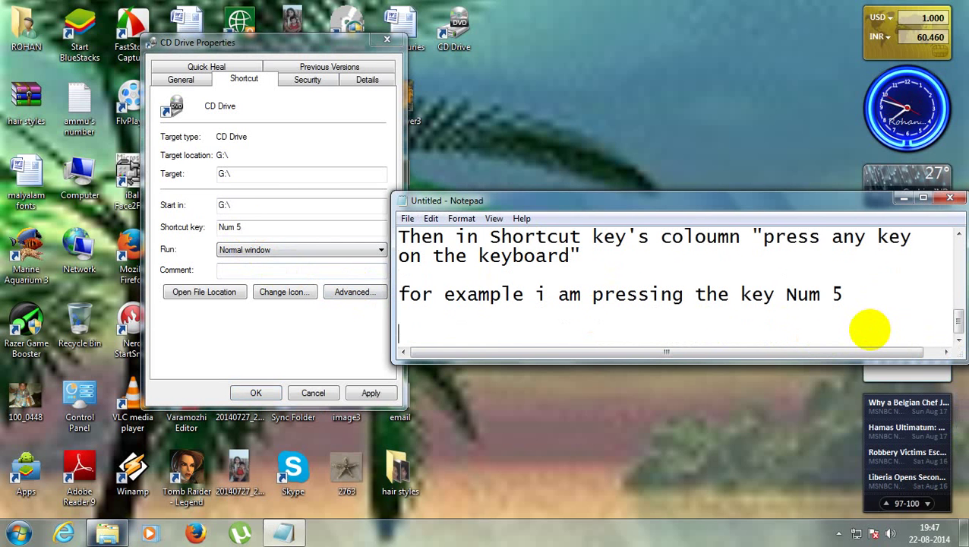
{"action": "type", "text": "Now click"}
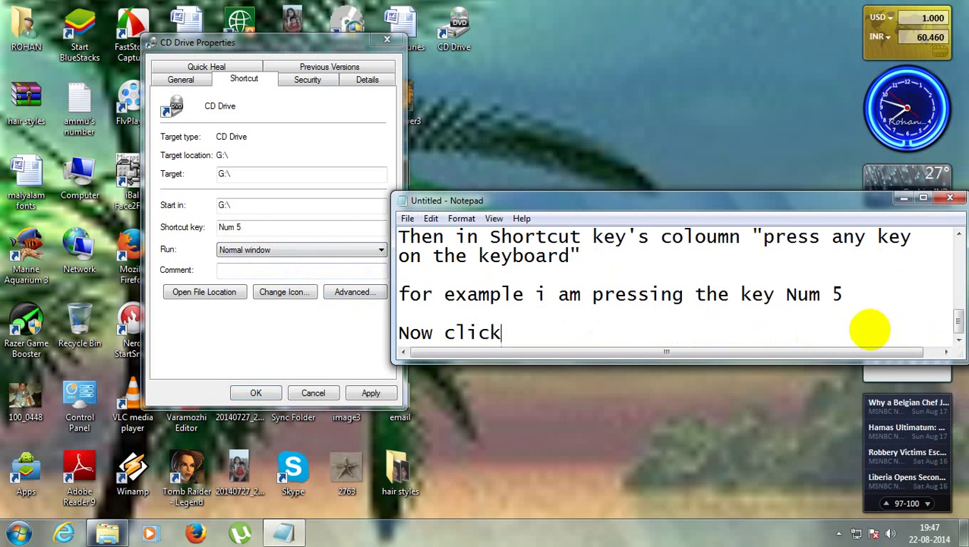
{"action": "type", "text": " on Apply "}
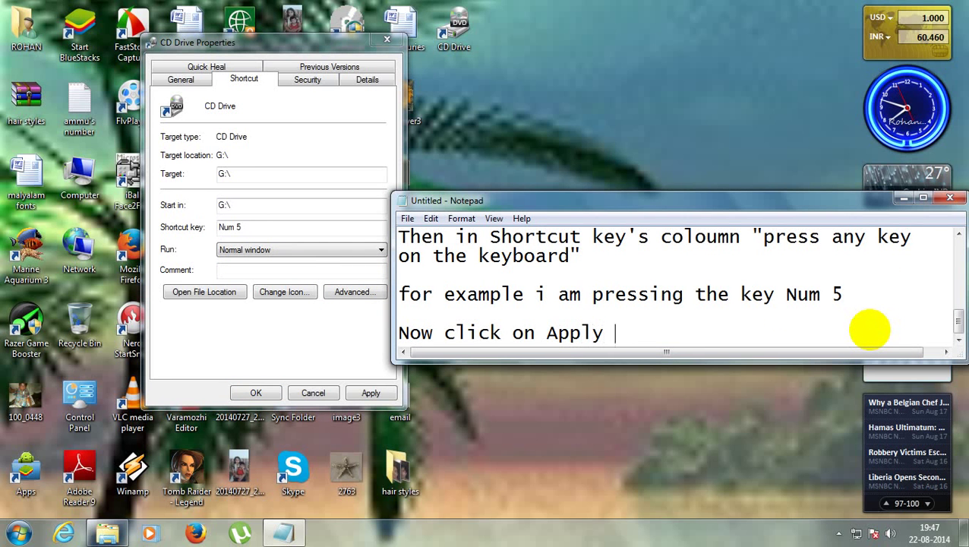
{"action": "type", "text": "and O"}
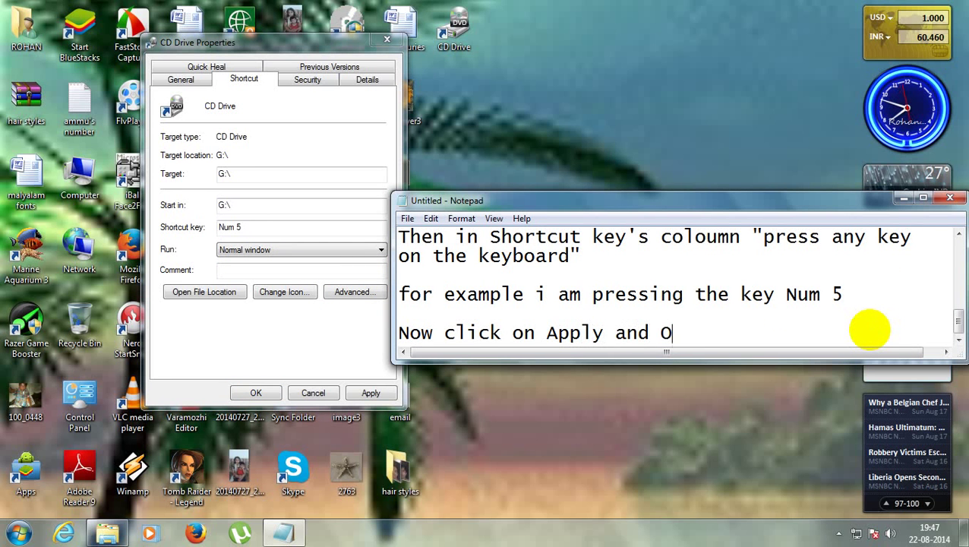
{"action": "type", "text": "k Buttons"}
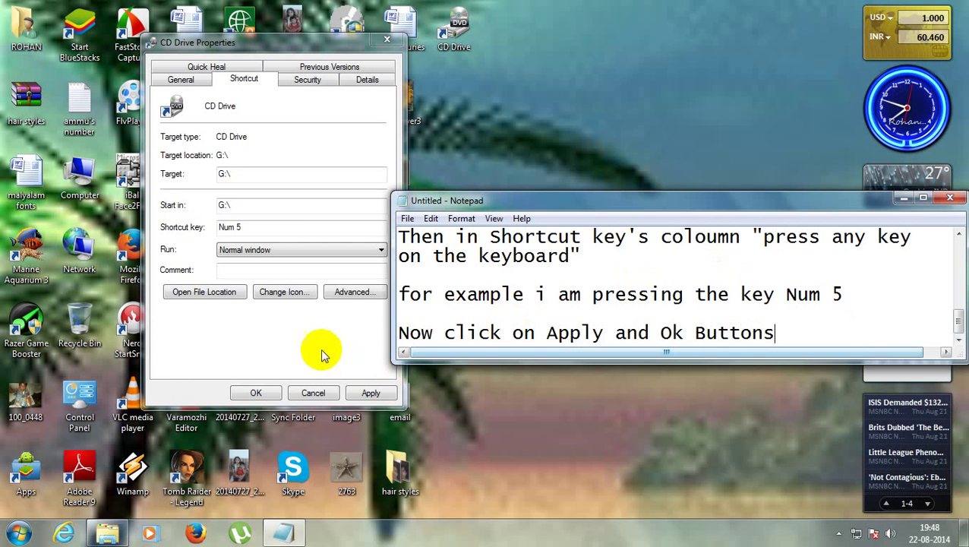
{"action": "left_click", "coordinate": [368, 393]}
{"action": "left_click", "coordinate": [255, 395]}
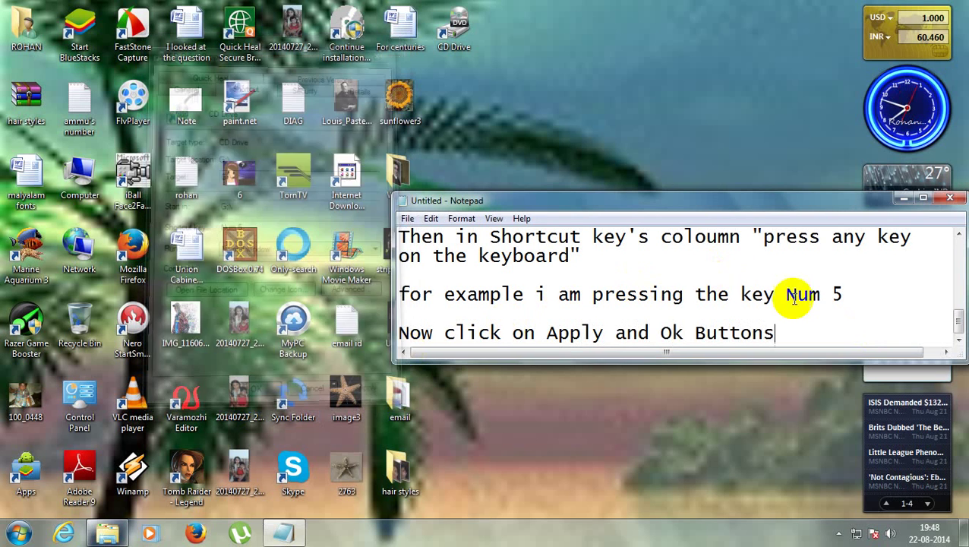
Step: Delete all the text in the Notepad note
{"action": "left_click_drag", "start_coordinate": [803, 321], "coordinate": [2, 20]}
{"action": "key", "text": "Delete"}
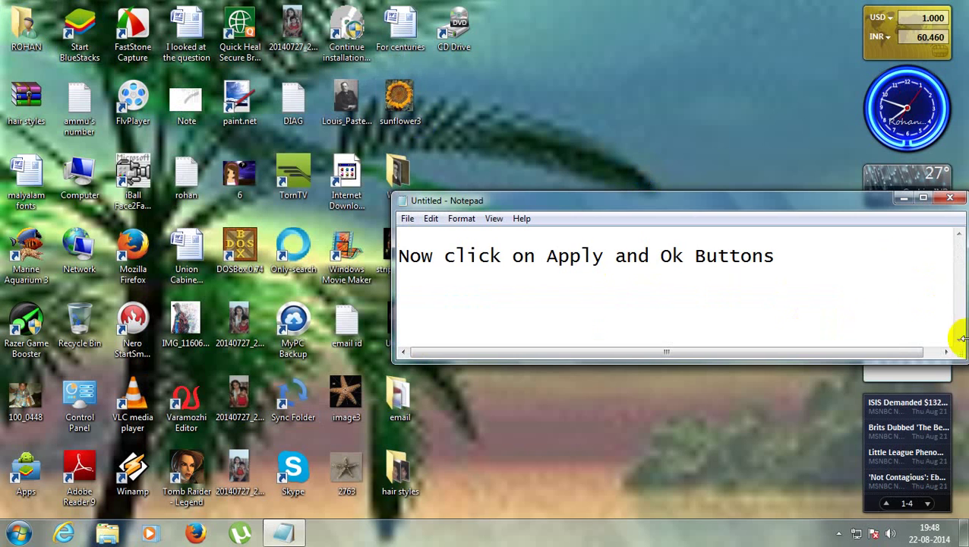
{"action": "left_click_drag", "start_coordinate": [774, 259], "coordinate": [25, 54]}
{"action": "key", "text": "Delete"}
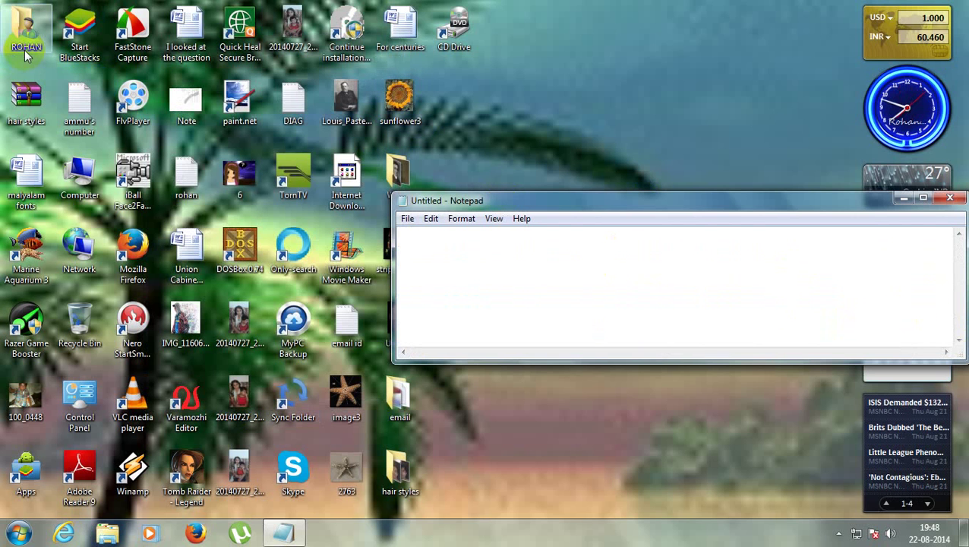
Step: Write "Now if you Press num 5 key on your keyboard" in the emptied Notepad note
{"action": "type", "text": "Now i"}
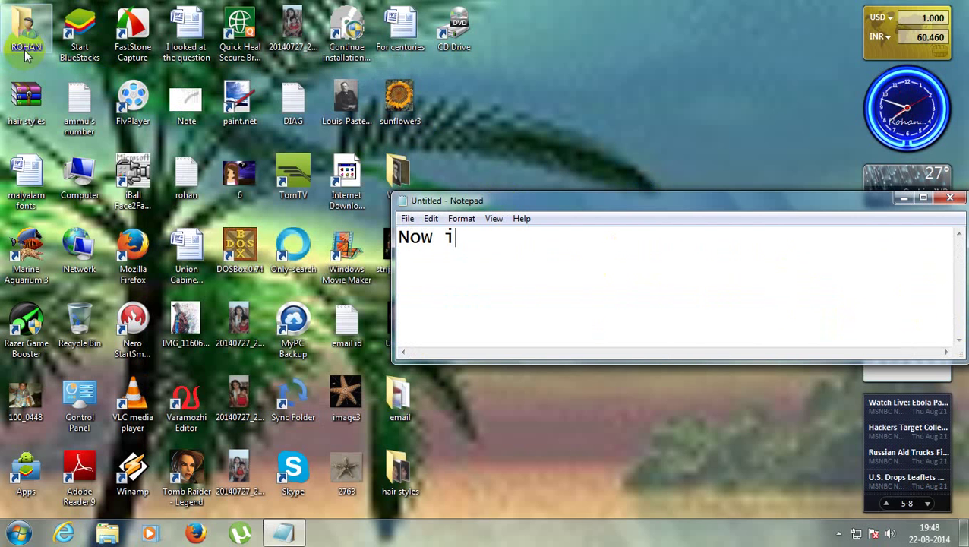
{"action": "type", "text": "f you P"}
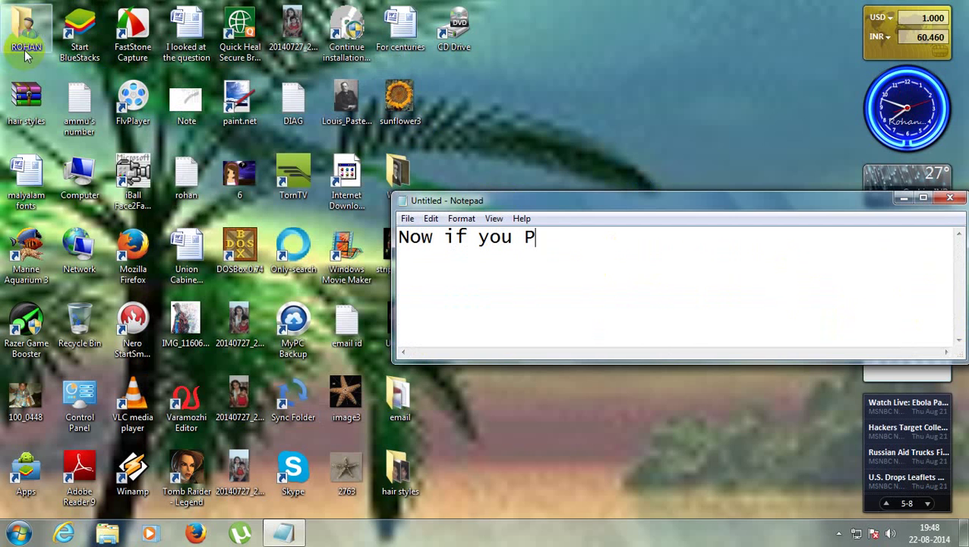
{"action": "type", "text": "ress num"}
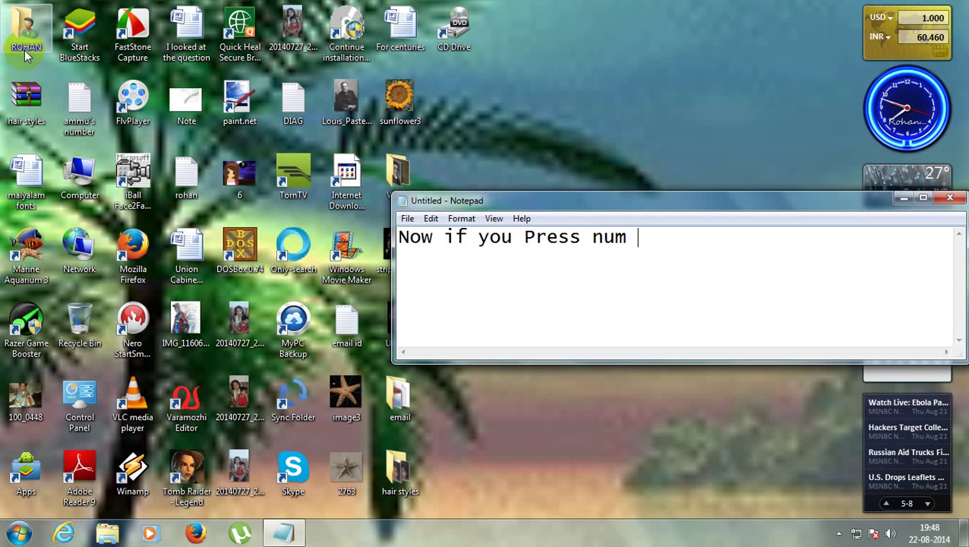
{"action": "type", "text": "5 "}
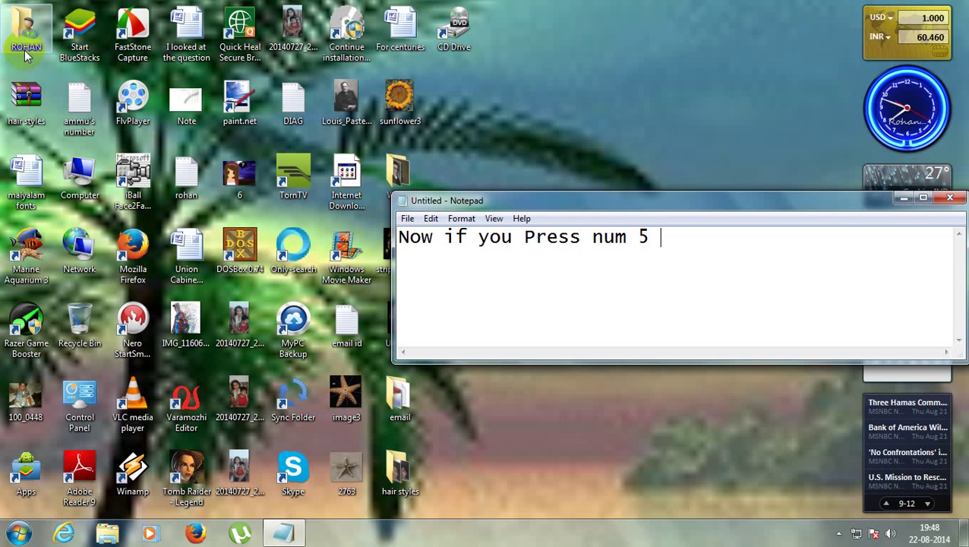
{"action": "type", "text": "key on "}
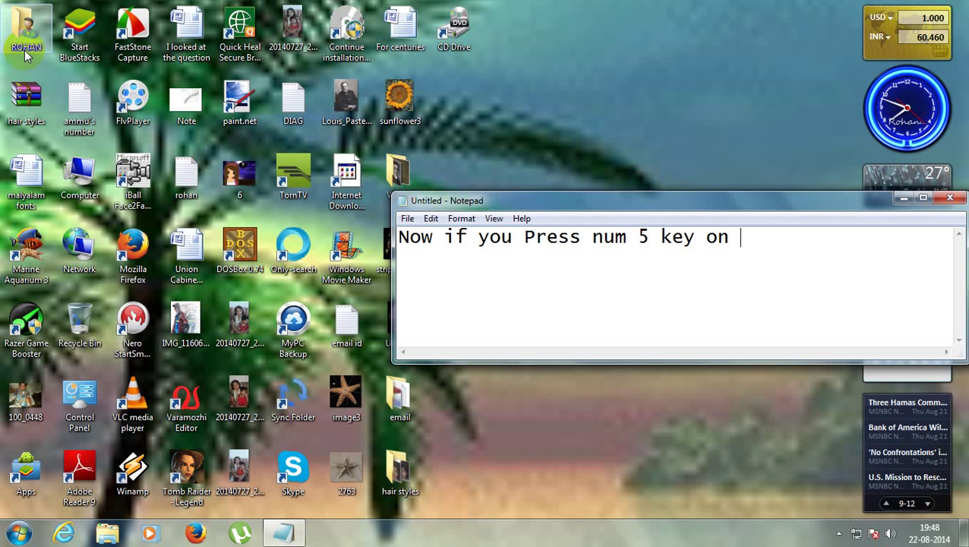
{"action": "type", "text": "your keyboard "}
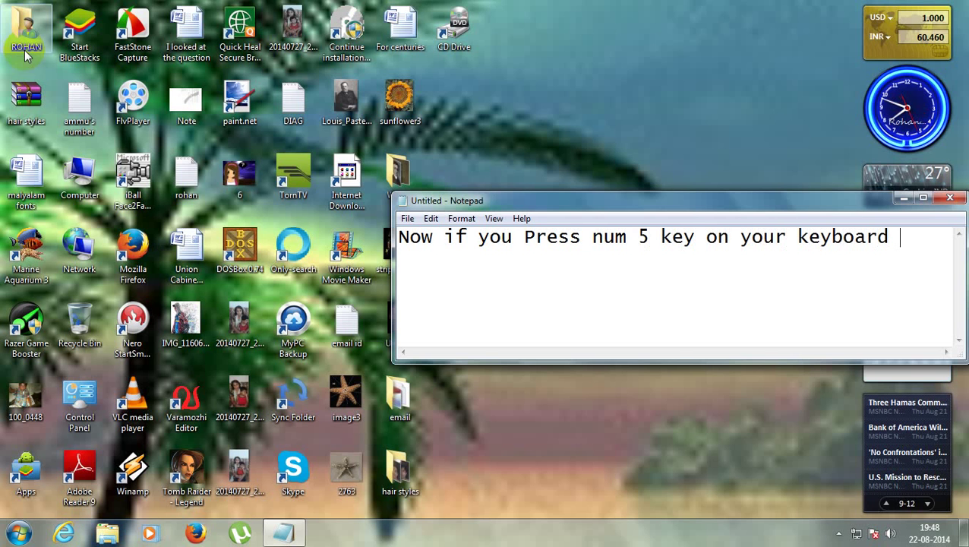
{"action": "type", "text": "you can open"}
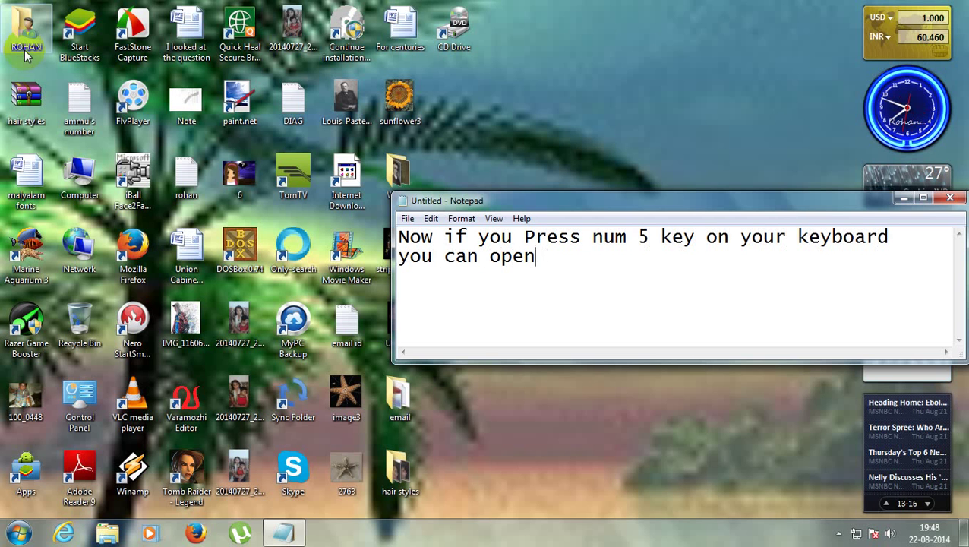
{"action": "key", "text": "BackSpace"}
{"action": "key", "text": "BackSpace"}
{"action": "key", "text": "BackSpace"}
{"action": "key", "text": "BackSpace"}
{"action": "key", "text": "BackSpace"}
{"action": "key", "text": "BackSpace"}
{"action": "key", "text": "BackSpace"}
{"action": "key", "text": "BackSpace"}
{"action": "key", "text": "BackSpace"}
{"action": "key", "text": "BackSpace"}
{"action": "key", "text": "BackSpace"}
{"action": "key", "text": "BackSpace"}
{"action": "key", "text": "BackSpace"}
{"action": "key", "text": "BackSpace"}
Step: Complete the Notepad sentence after "keyboard" with ", the cd drive will eject out." and leave a blank line below it
{"action": "type", "text": "d"}
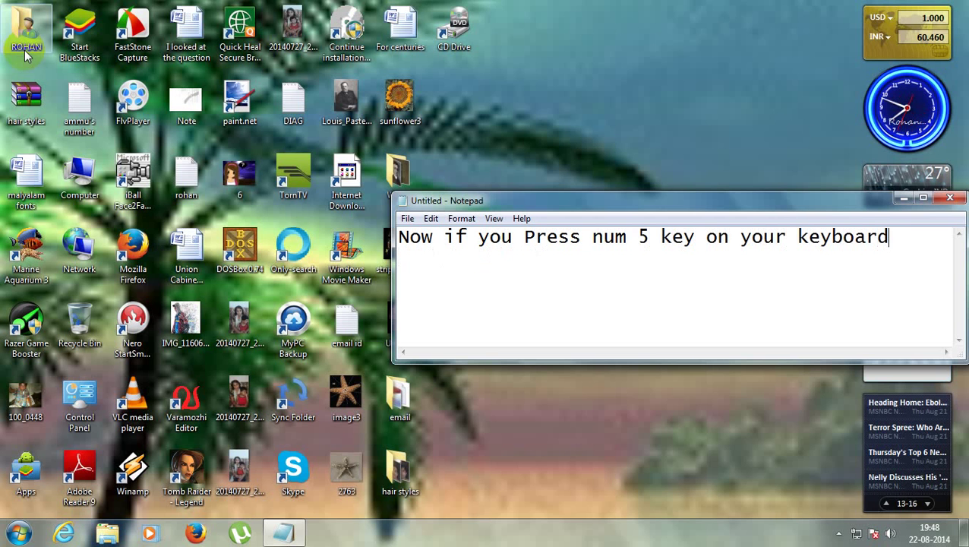
{"action": "type", "text": ", the c"}
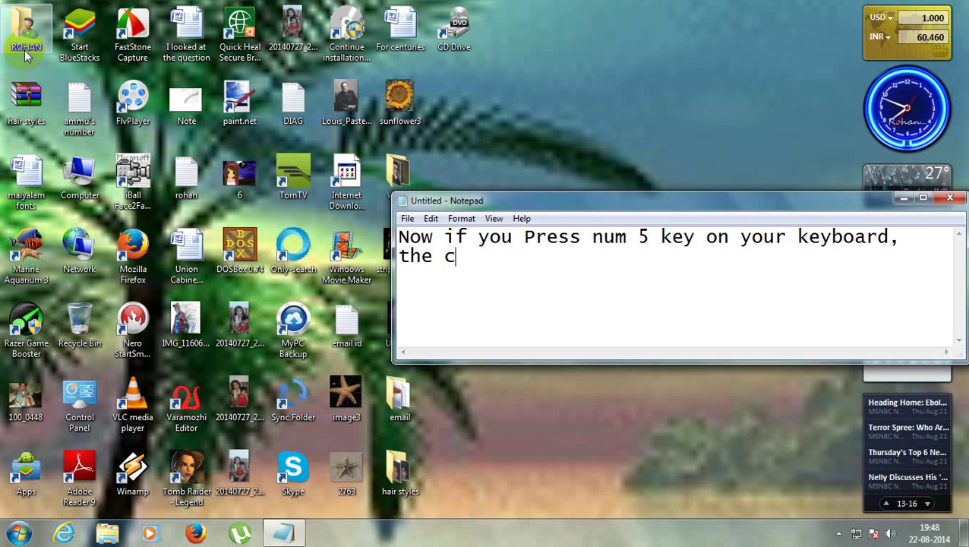
{"action": "type", "text": "d drive"}
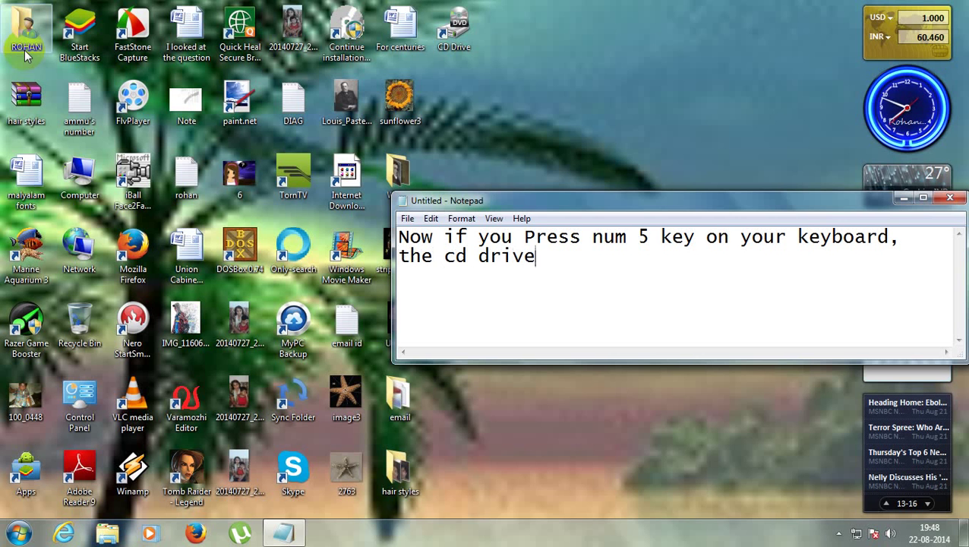
{"action": "type", "text": " will e"}
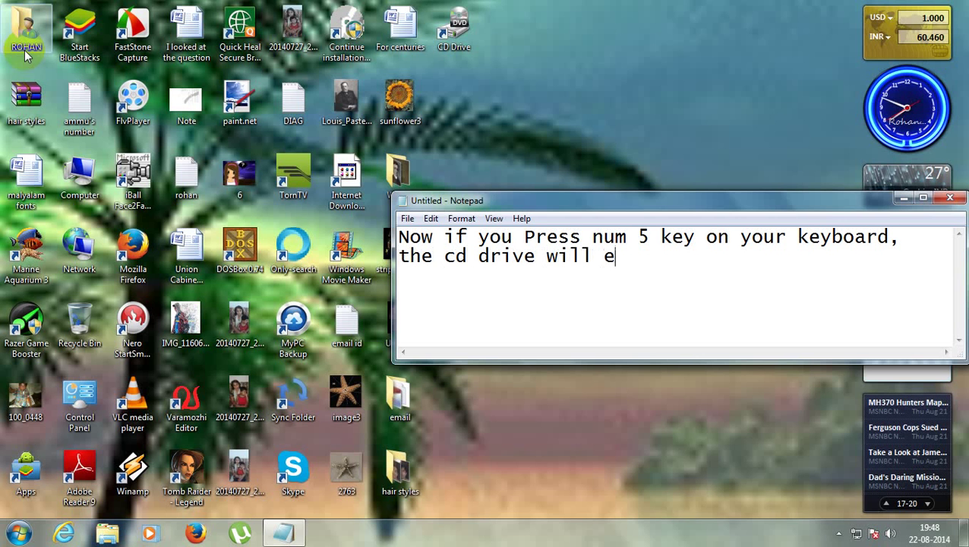
{"action": "type", "text": "ject out.  T"}
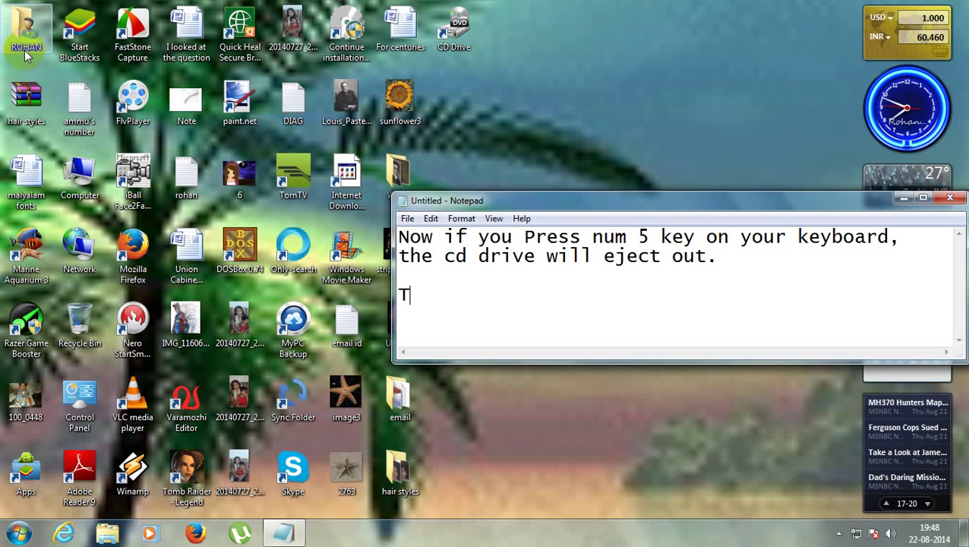
Step: Write the closing line "Thanks For Watching and Pls Pls Pls subscribe for more videos" below the blank line in the Notepad note
{"action": "type", "text": "hanks Fot"}
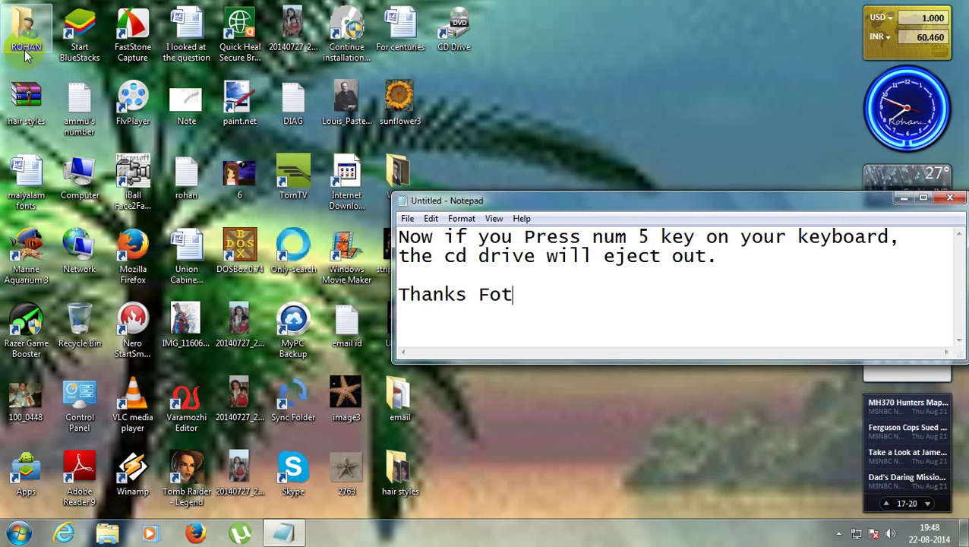
{"action": "key", "text": "BackSpace"}
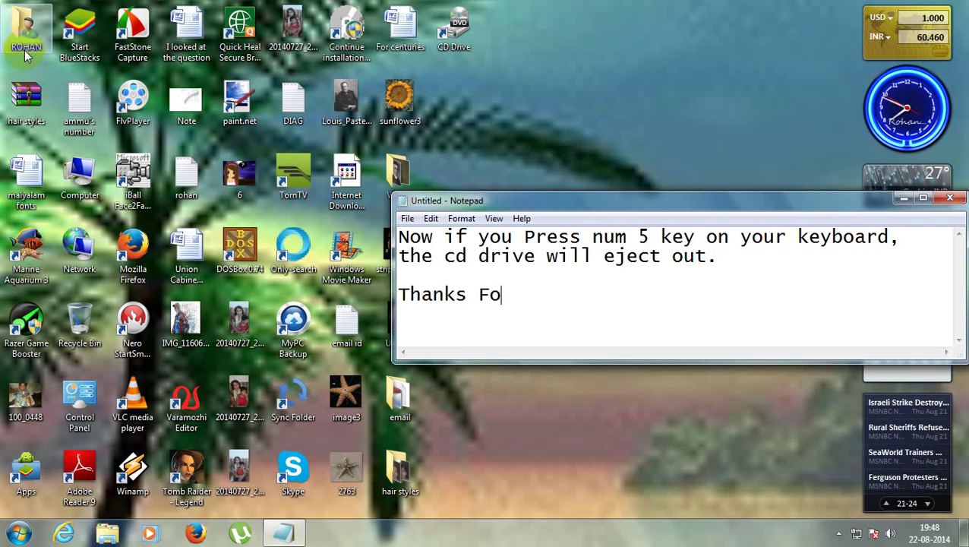
{"action": "type", "text": "r Watching a"}
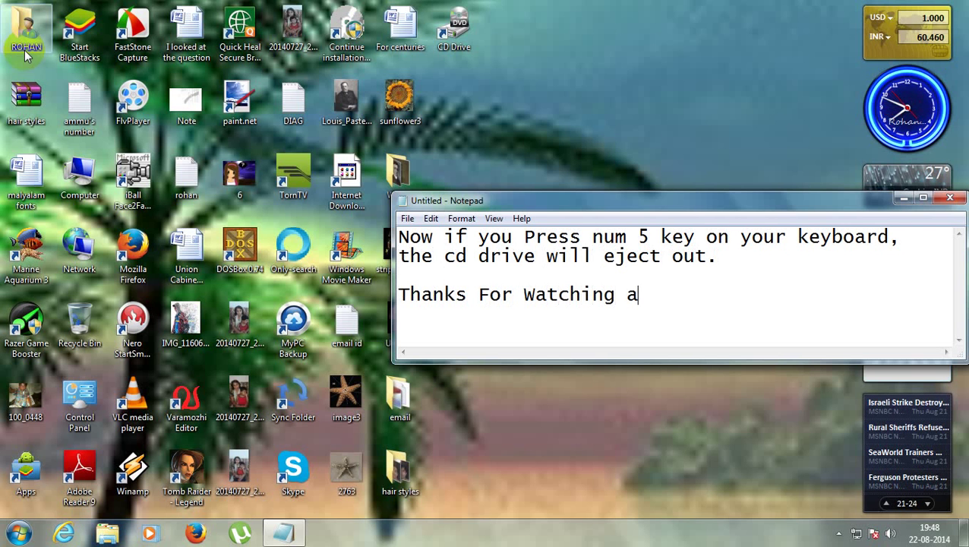
{"action": "key", "text": "BackSpace"}
{"action": "type", "text": "anf"}
{"action": "key", "text": "BackSpace"}
{"action": "type", "text": "d "}
{"action": "type", "text": "Pls"}
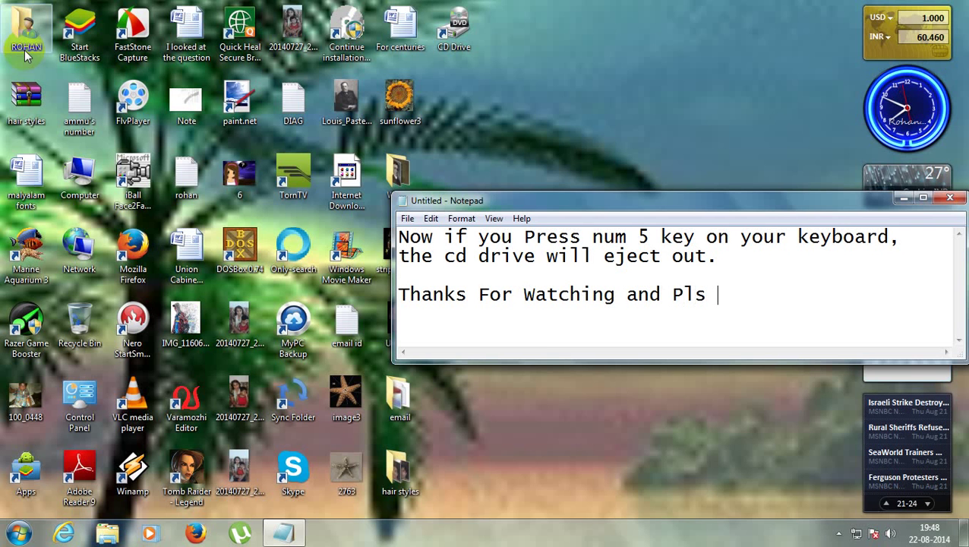
{"action": "type", "text": " PlsPl"}
{"action": "key", "text": "BackSpace"}
{"action": "key", "text": "BackSpace"}
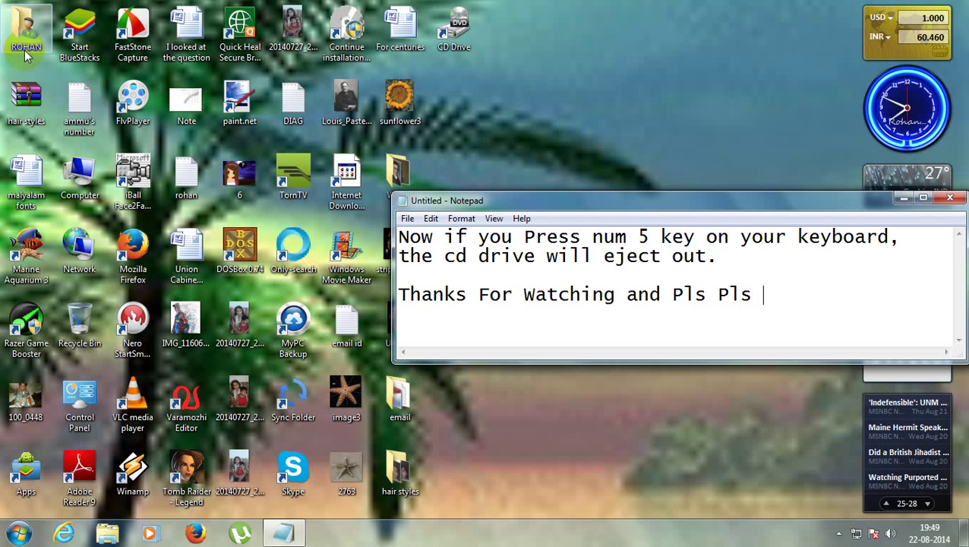
{"action": "type", "text": "Pls sub"}
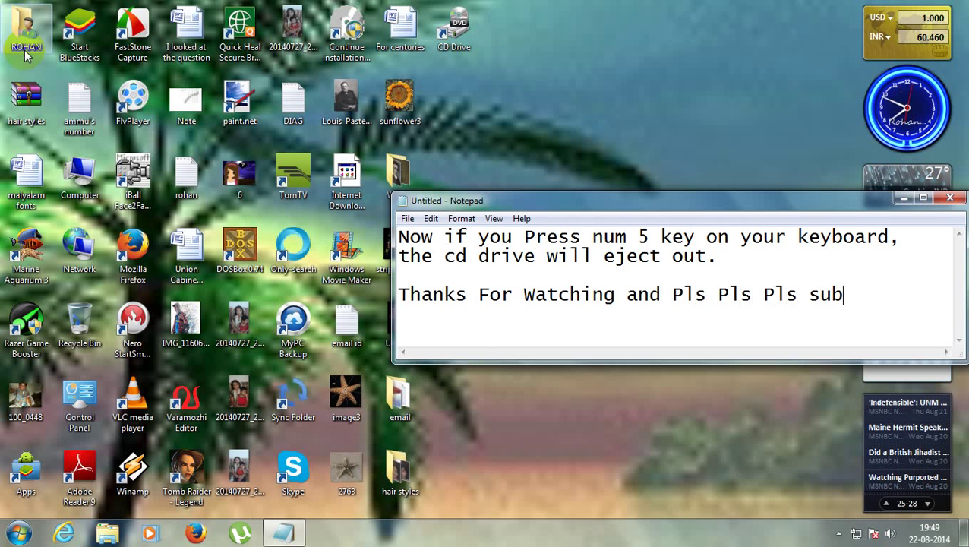
{"action": "type", "text": "scribe for m"}
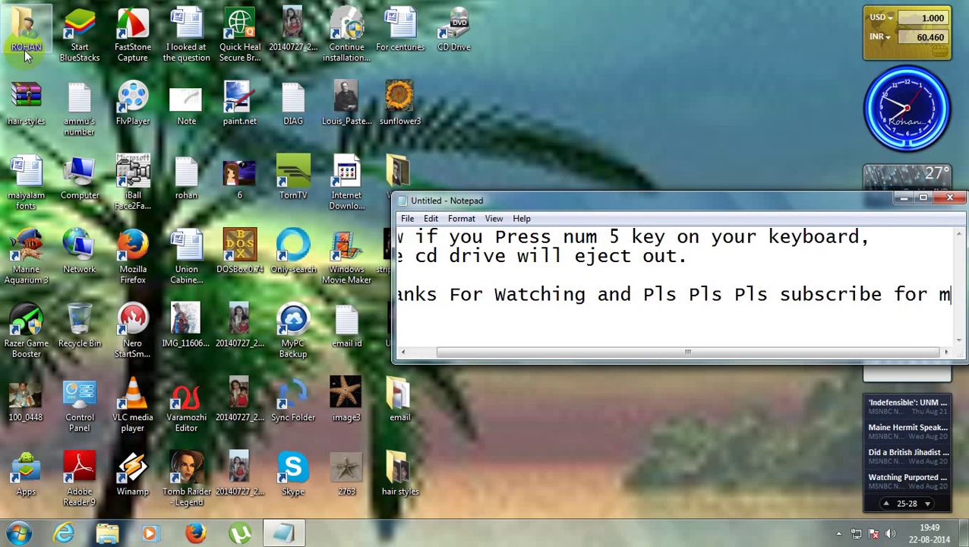
{"action": "type", "text": "ore vide"}
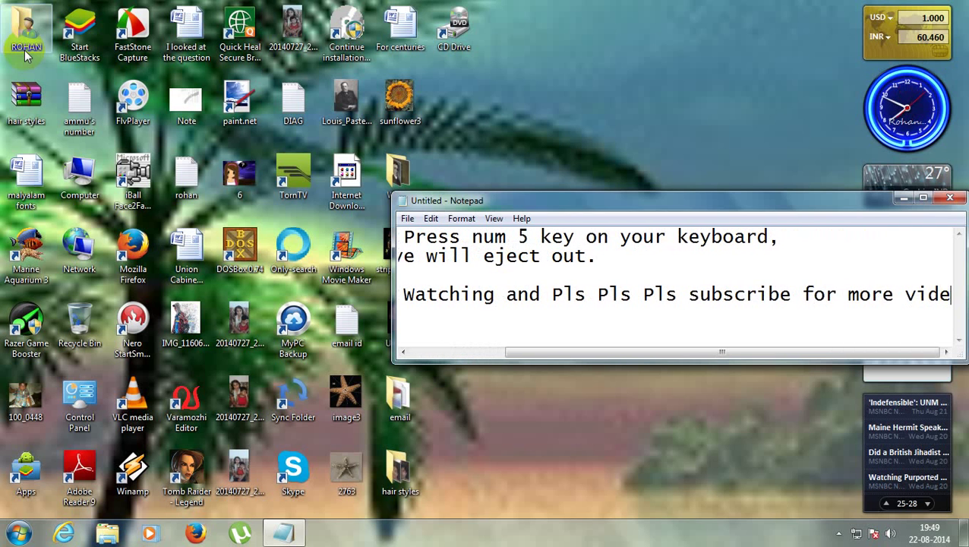
{"action": "type", "text": "s"}
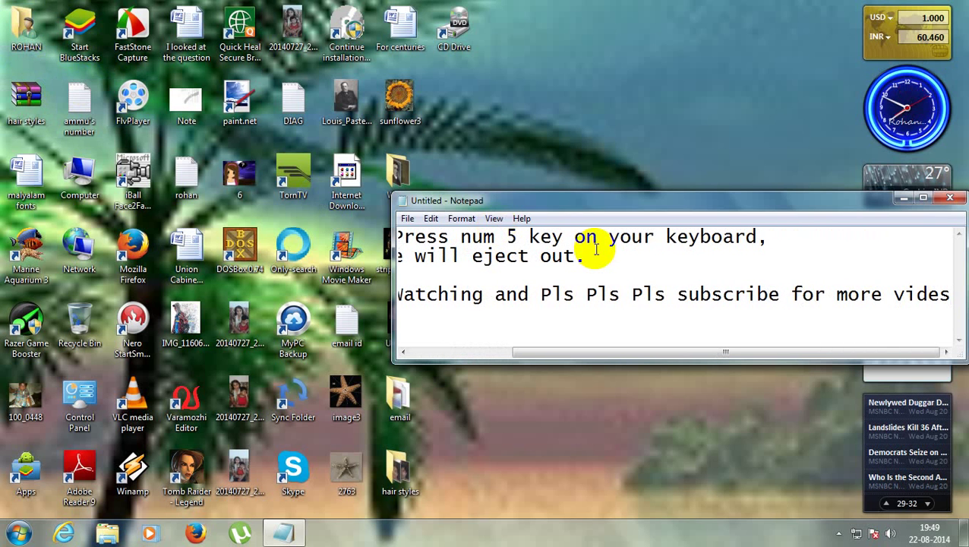
{"action": "type", "text": "os"}
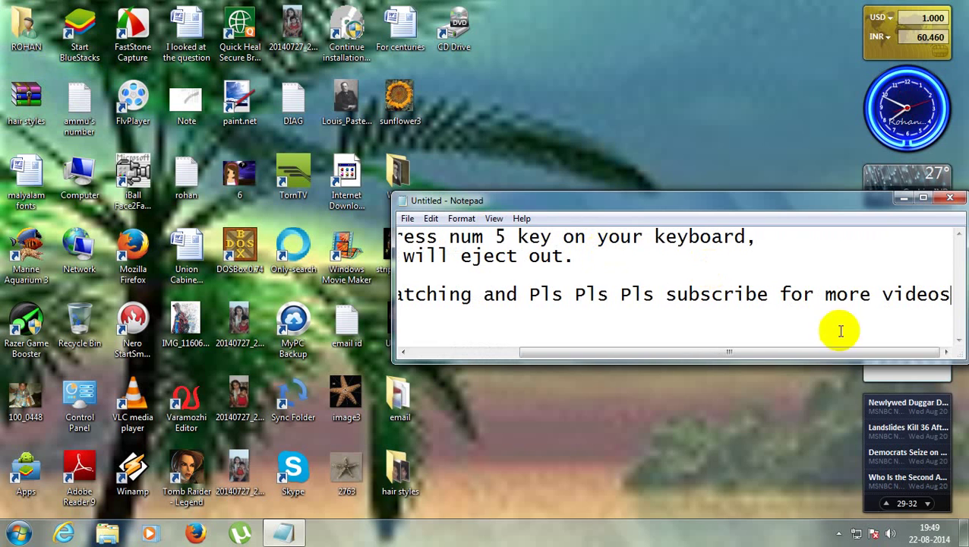
Step: Clear the eject explanation and the closing thanks from the Notepad note
{"action": "left_click_drag", "start_coordinate": [946, 309], "coordinate": [3, 6]}
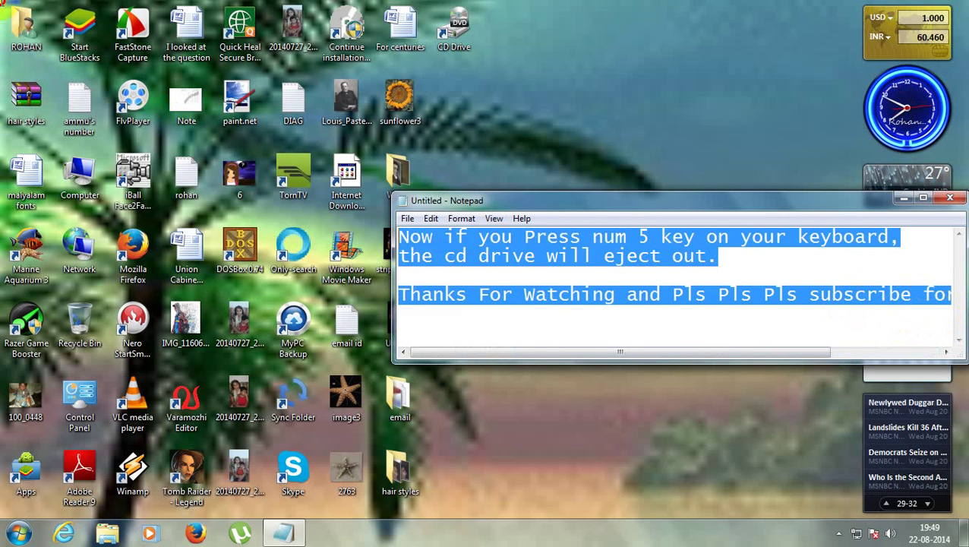
{"action": "key", "text": "Delete"}
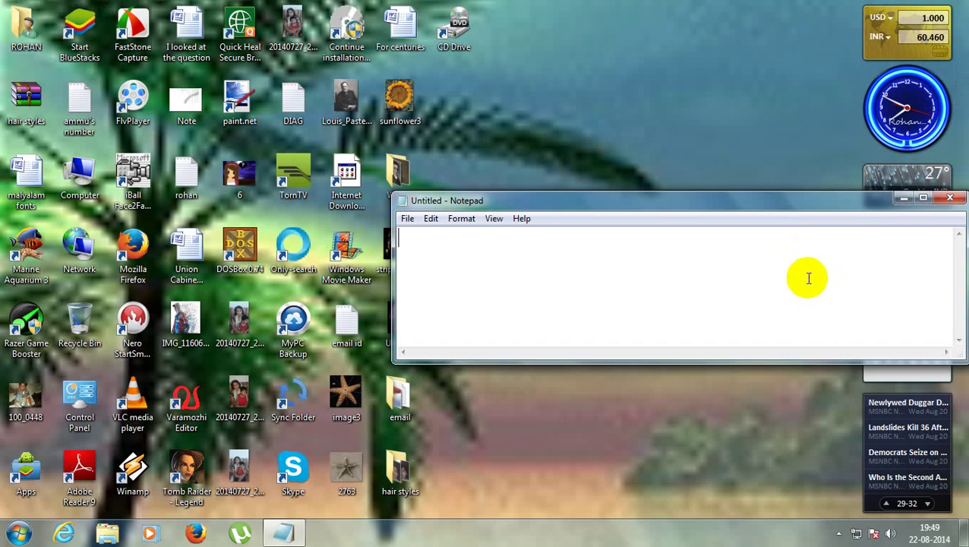
Step: Test the CD Drive shortcut by opening it with its assigned Num 5 shortcut key, and cancel the disc request
{"action": "key", "text": "ctrl+alt+c"}
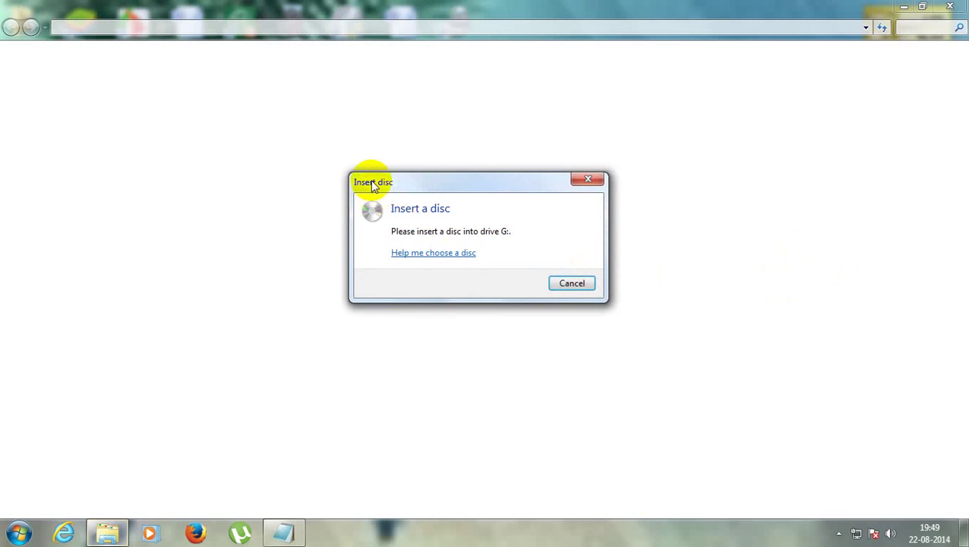
{"action": "left_click", "coordinate": [563, 284]}
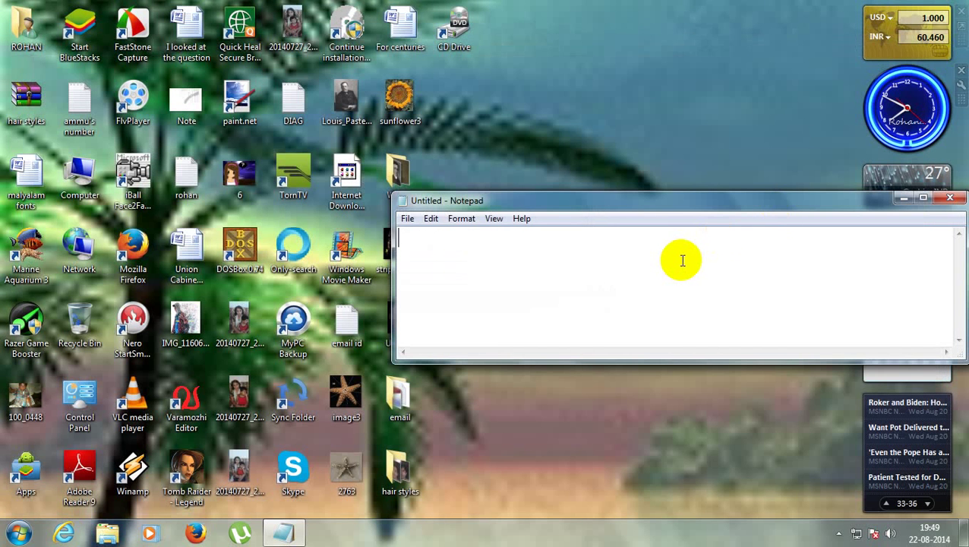